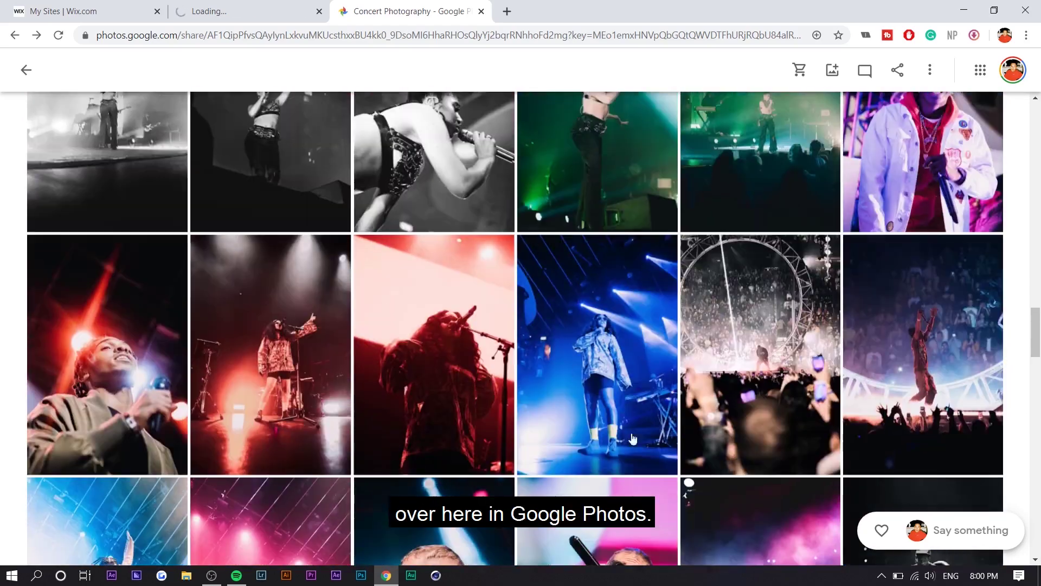
- Pick the Family Photographer template under Photography > Events & Portraits and load it in the Editor
scroll(487, 384, up, 4)
drag(1036, 291, 1036, 247)
click(244, 10)
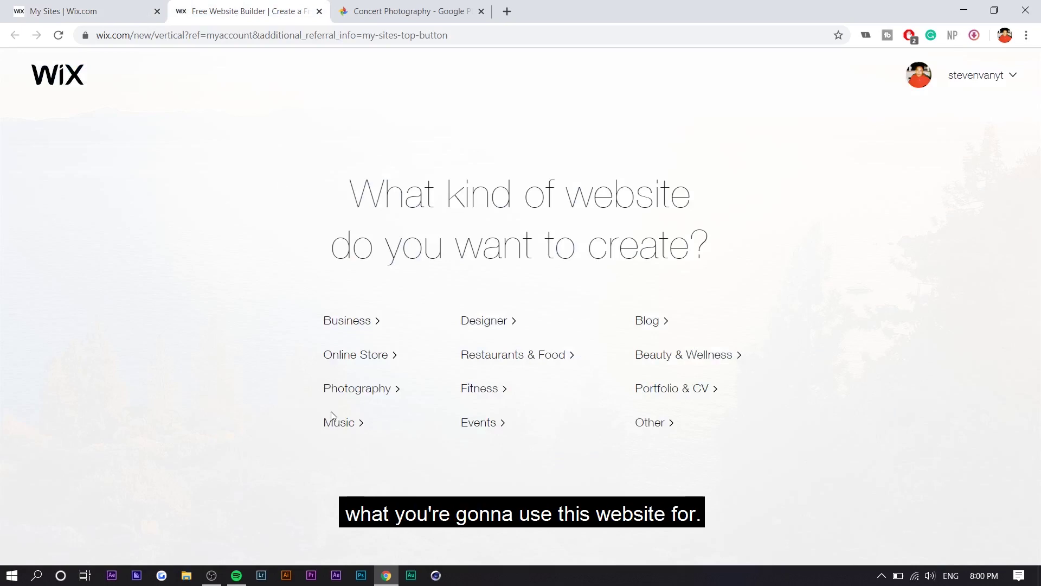
click(347, 389)
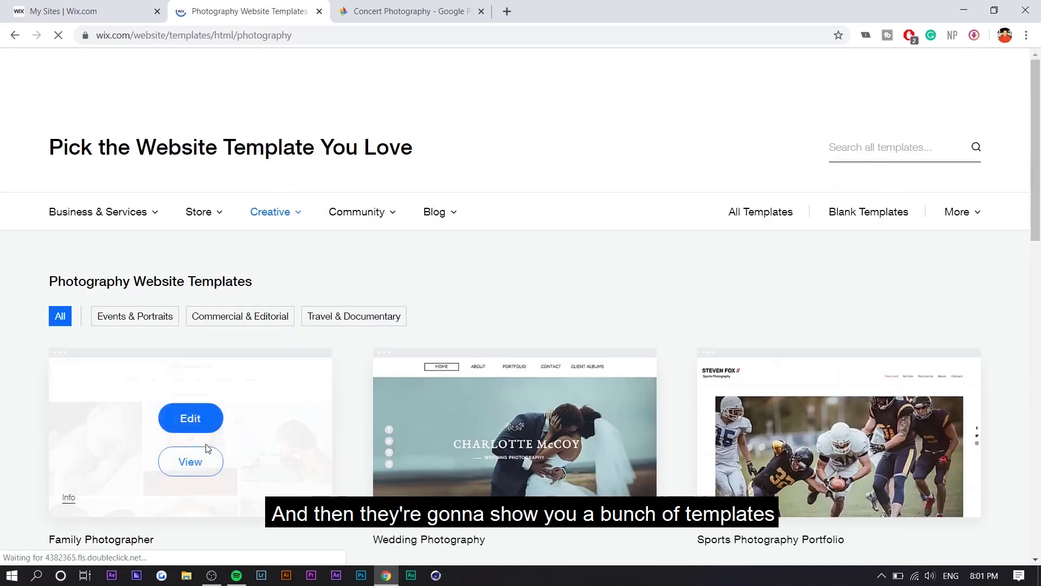
scroll(47, 246, down, 2)
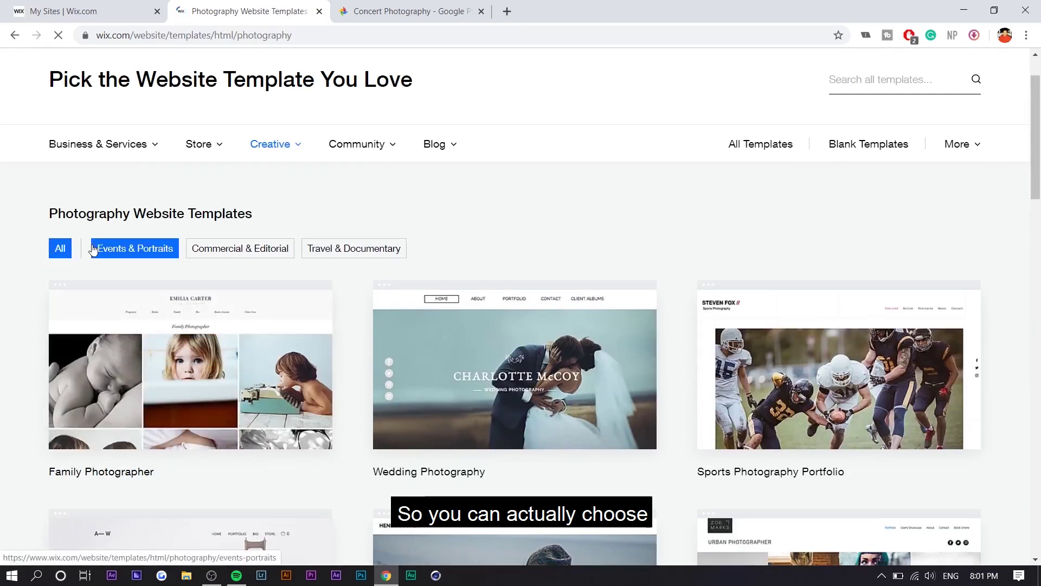
click(156, 254)
scroll(710, 232, down, 2)
mouse_move(711, 232)
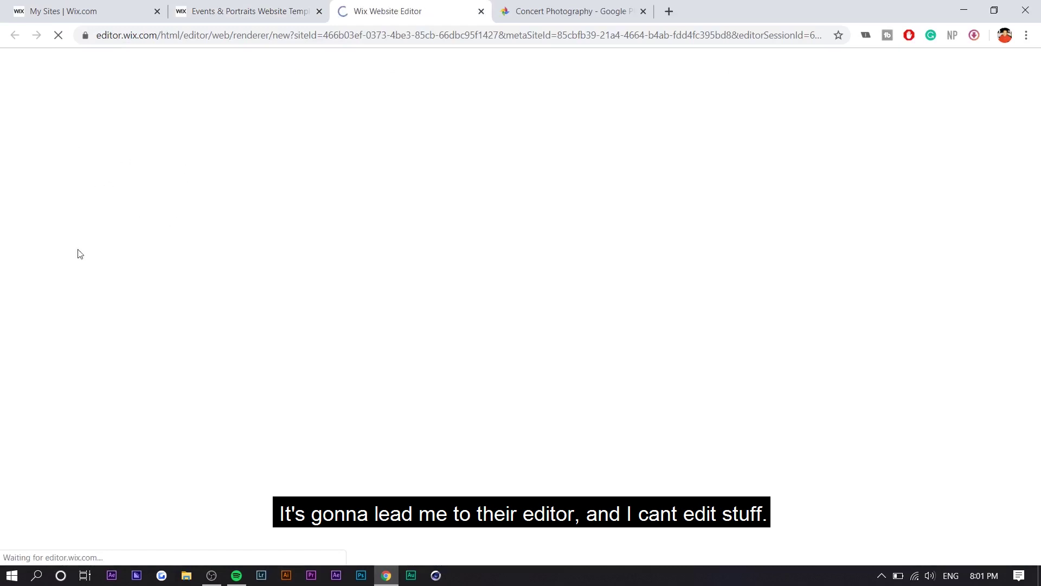
key(ctrl+shift+Tab)
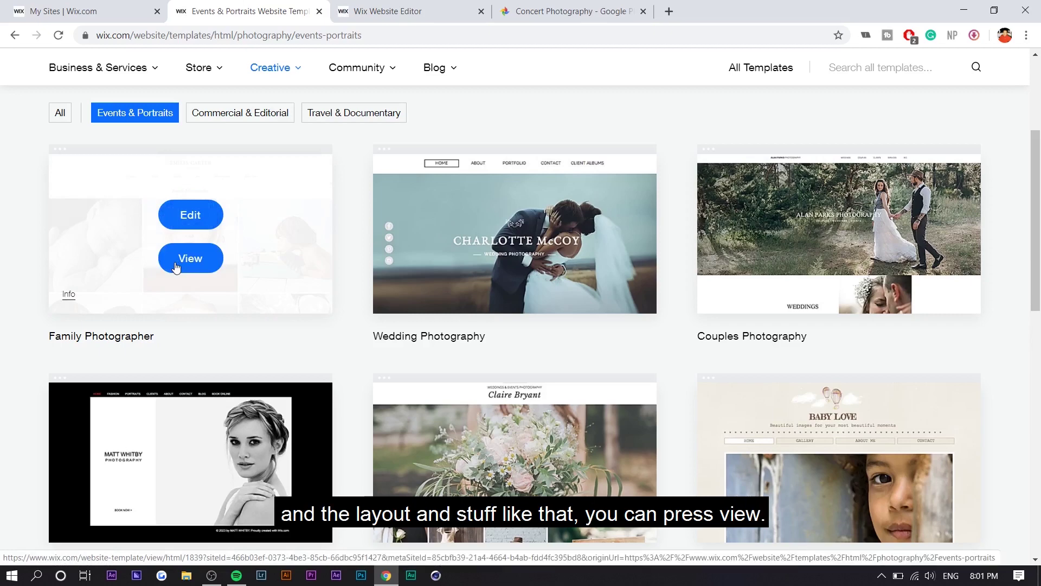
key(ctrl+Tab)
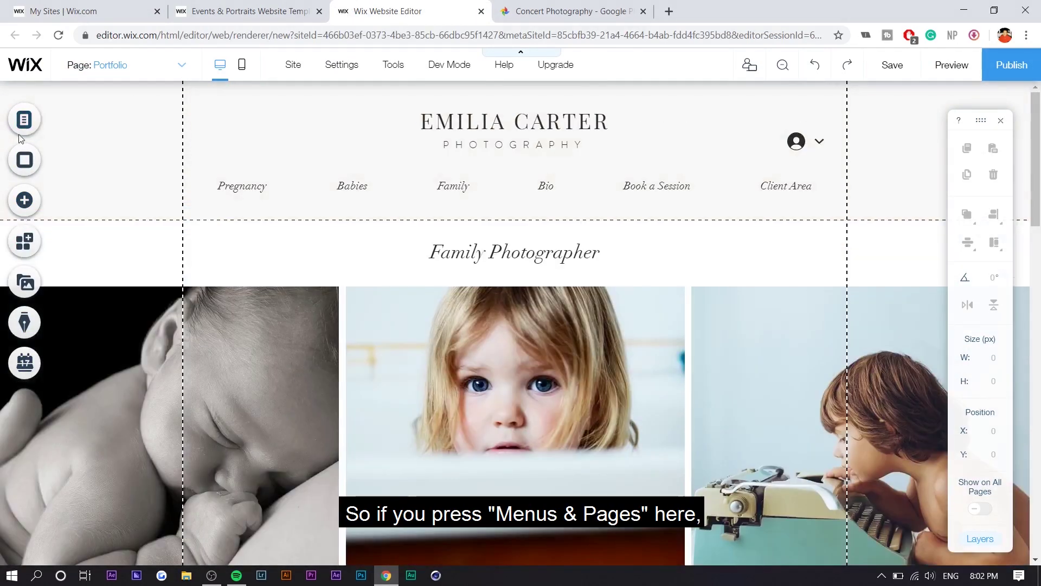
- Open the Portfolio page's settings from the site's page list
click(23, 120)
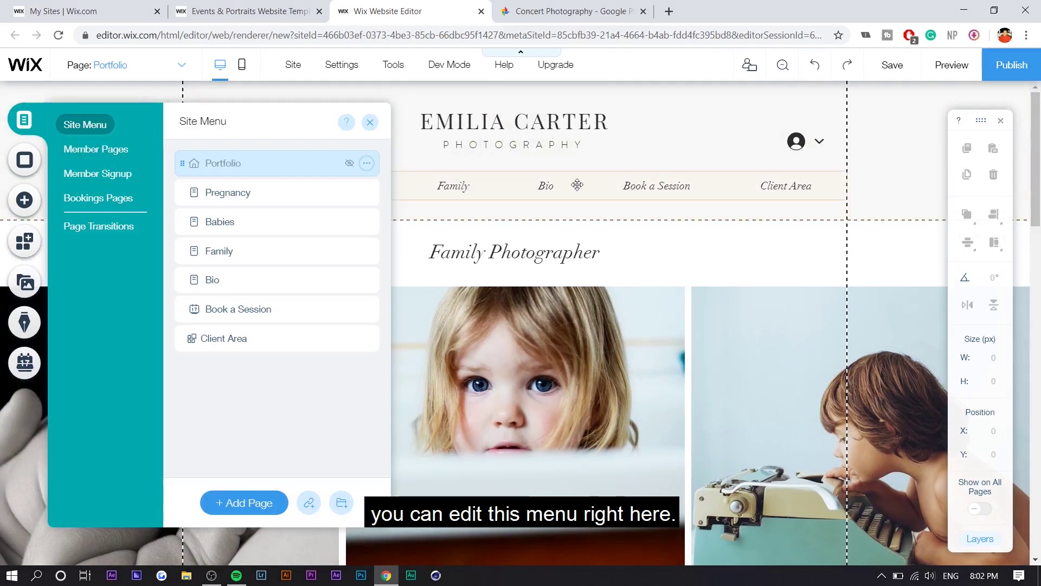
click(367, 162)
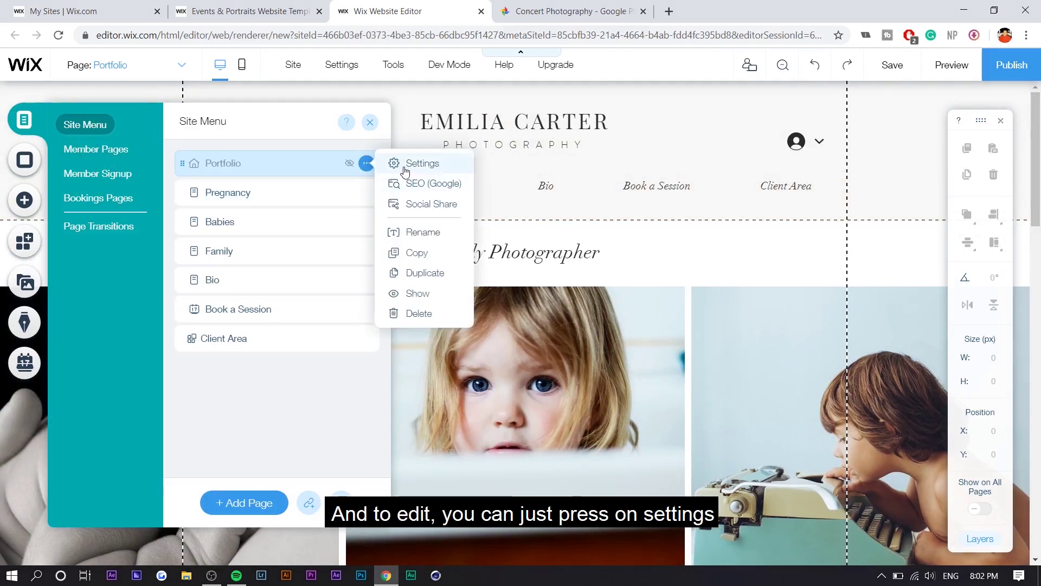
click(404, 172)
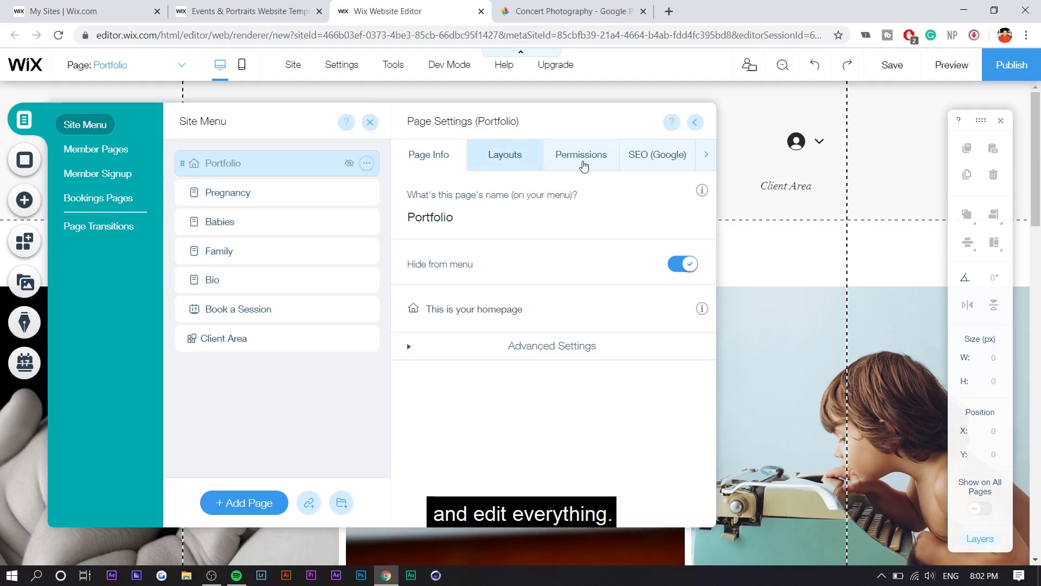
- Review the page background choices, then the Social elements available to add
click(36, 164)
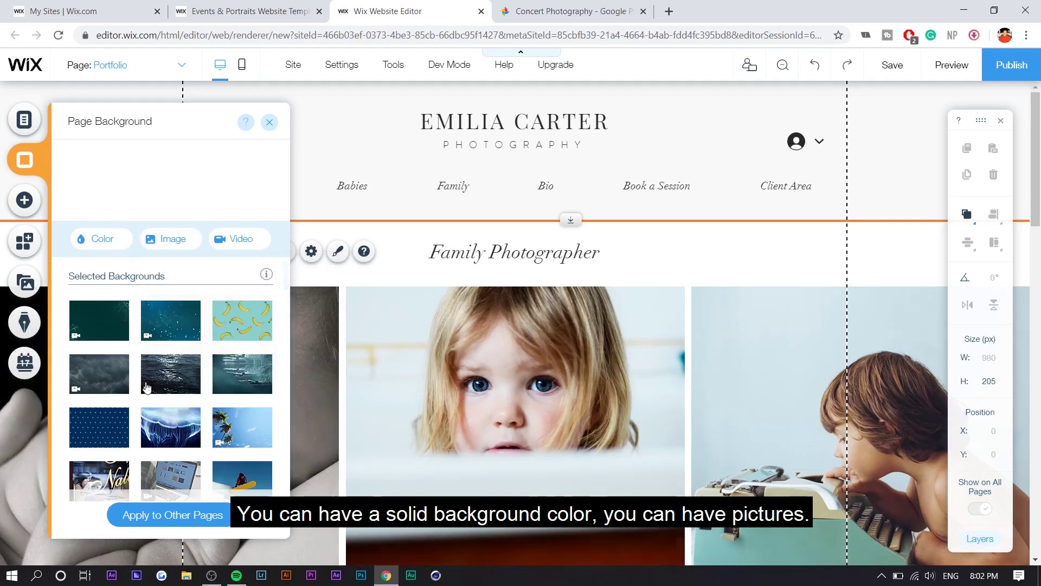
mouse_move(146, 388)
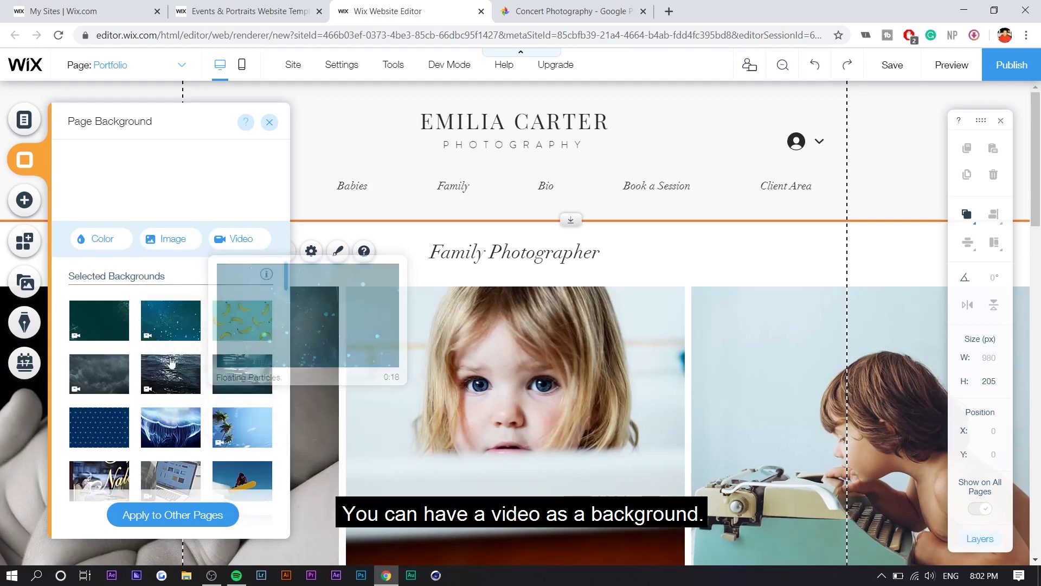
click(24, 200)
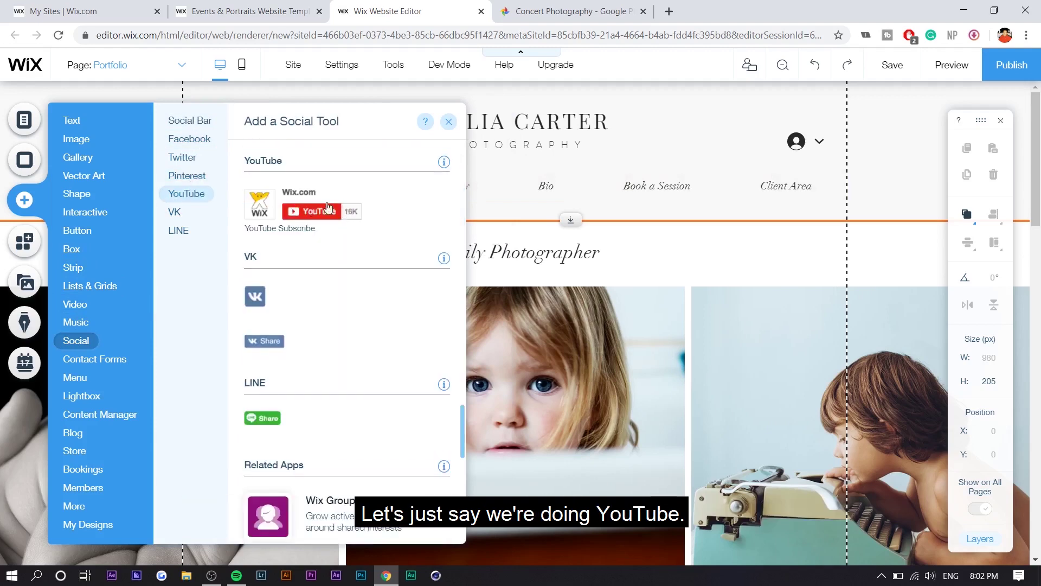
- Place a YouTube Subscribe button in the header, delete it, then view and close the Interactive elements help
drag(303, 211, 540, 228)
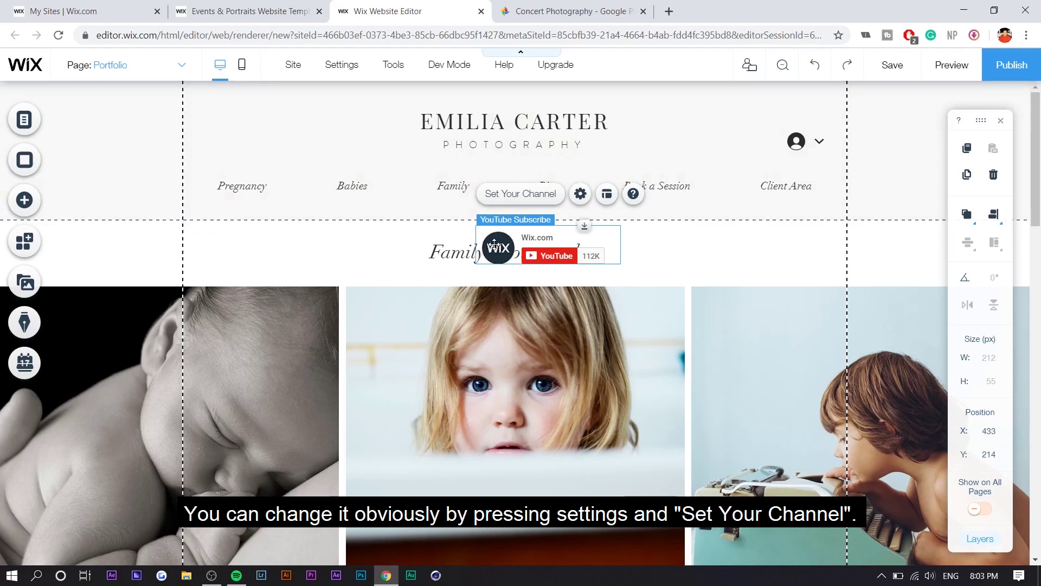
key(Delete)
click(24, 200)
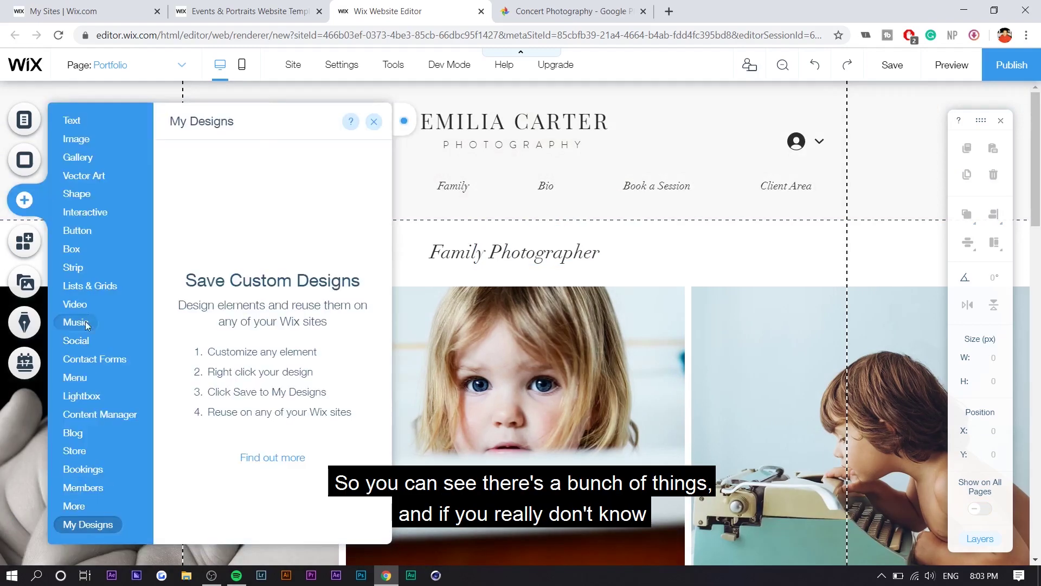
mouse_move(71, 214)
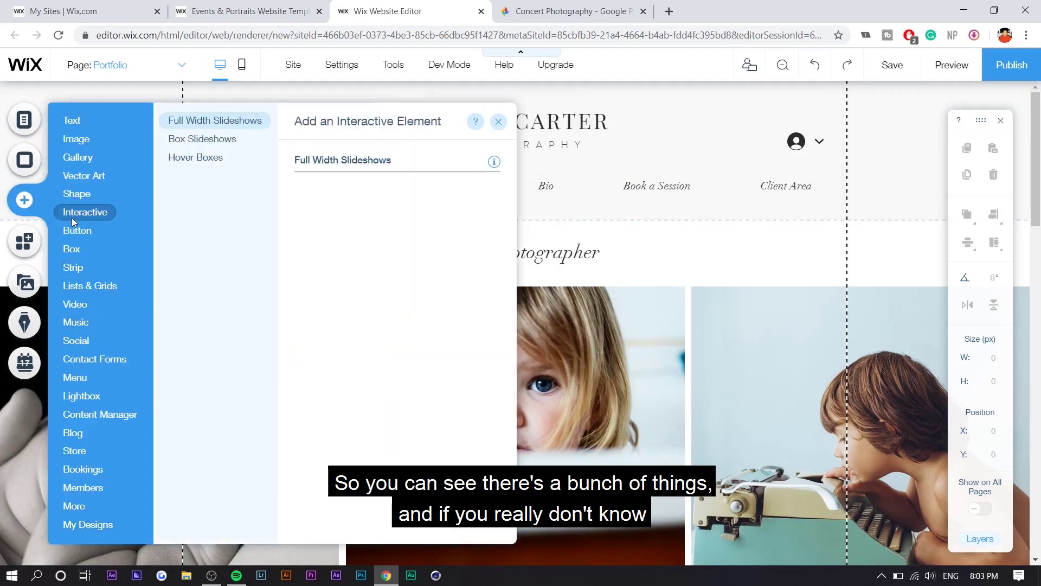
click(473, 124)
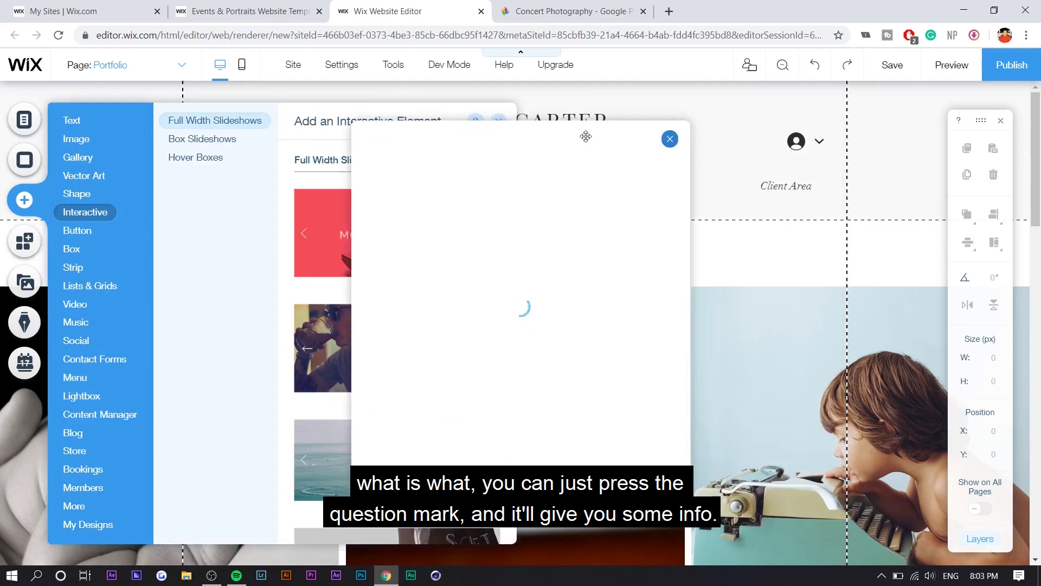
click(670, 139)
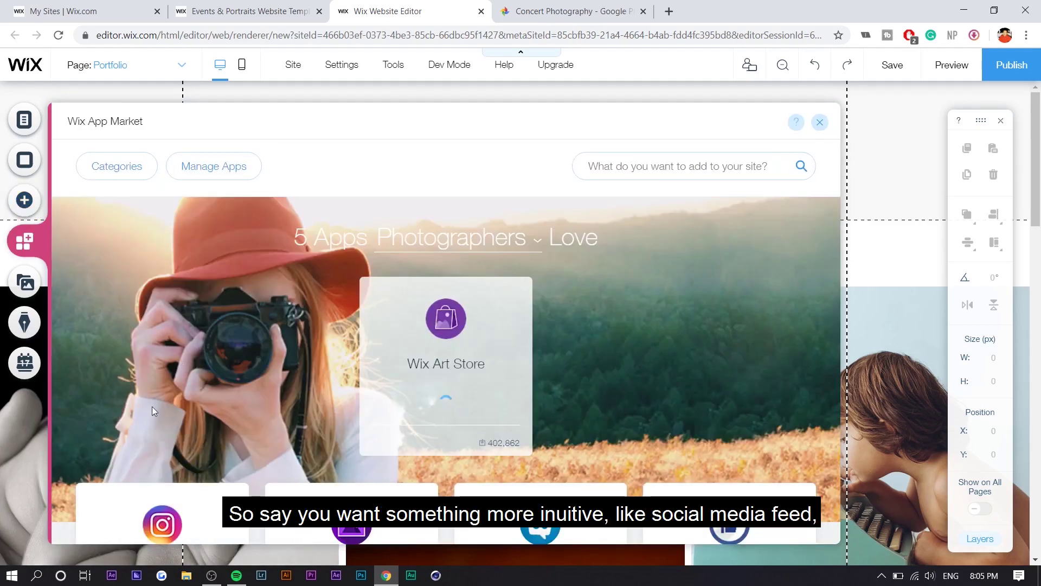
- Browse the App Market's Instagram feed and app categories, then show the Media upload options
scroll(152, 410, down, 3)
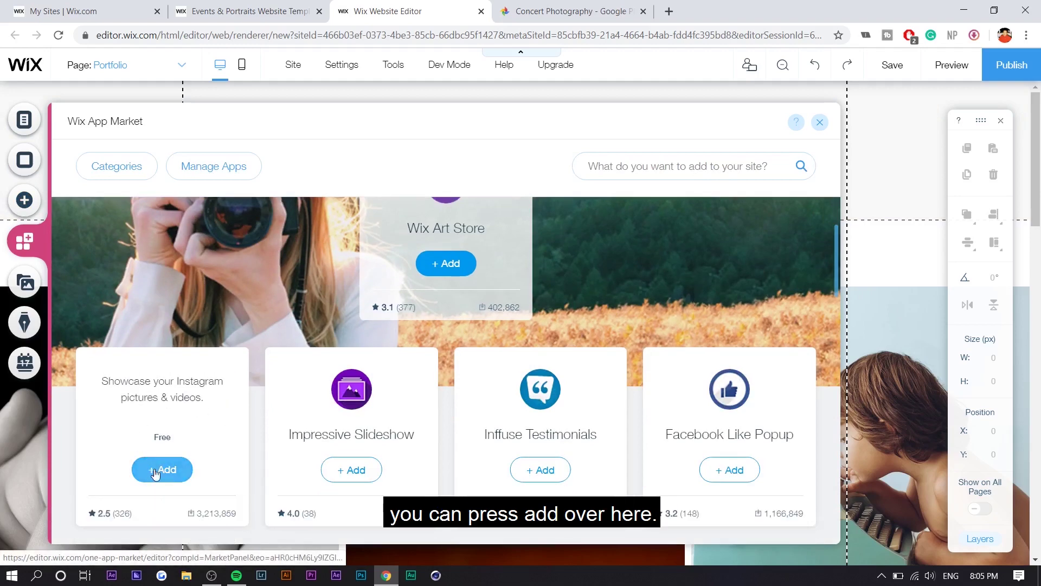
scroll(183, 470, down, 2)
scroll(183, 470, up, 2)
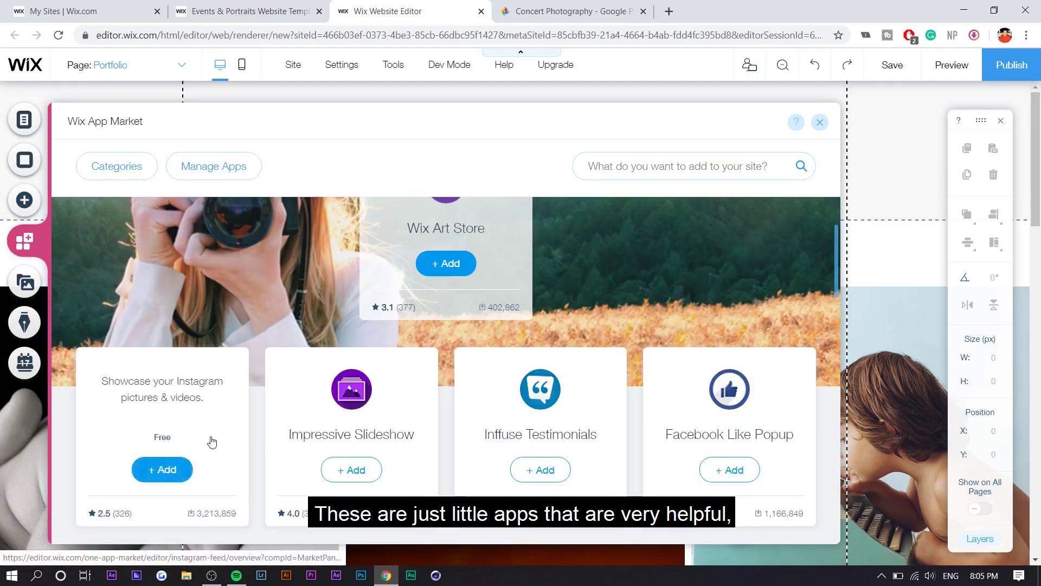
scroll(210, 440, down, 6)
scroll(212, 442, down, 2)
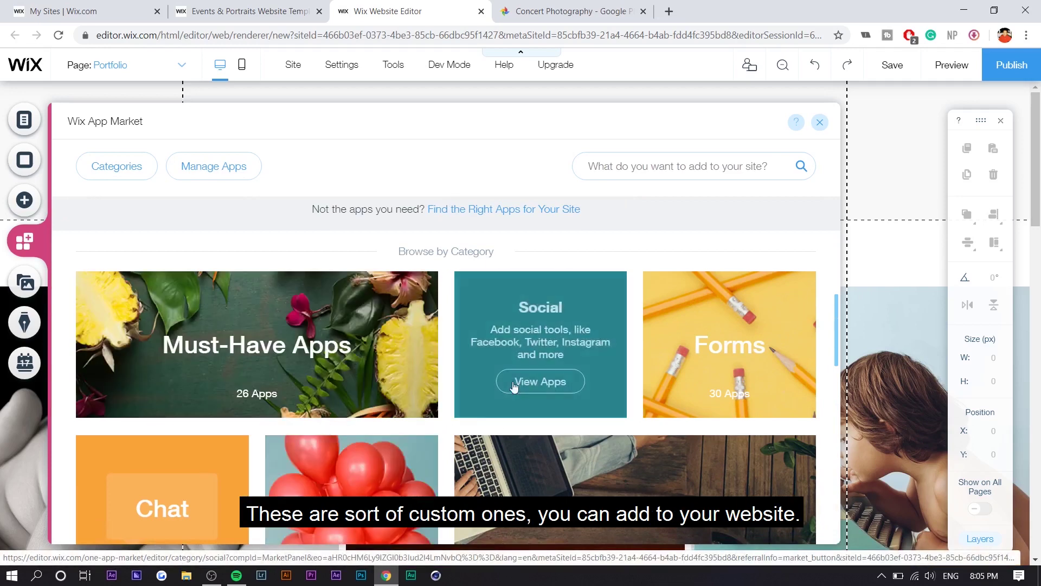
scroll(478, 405, down, 3)
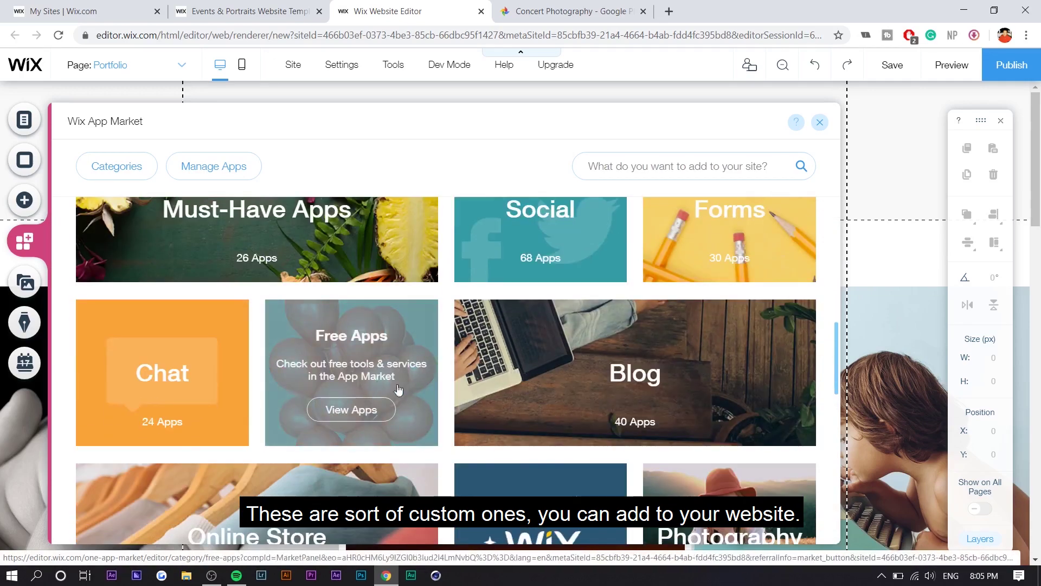
scroll(184, 364, down, 1)
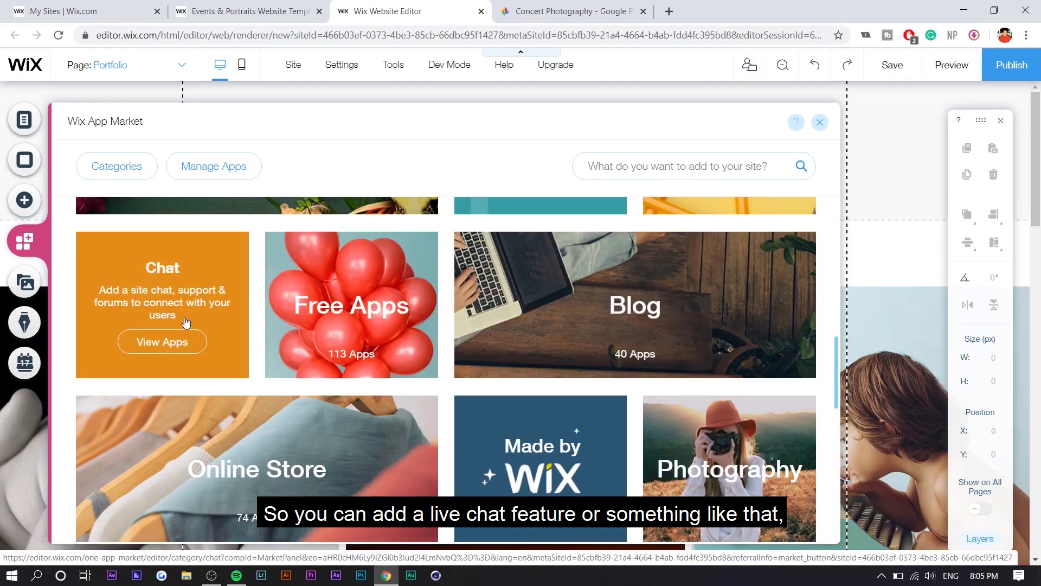
scroll(213, 379, up, 4)
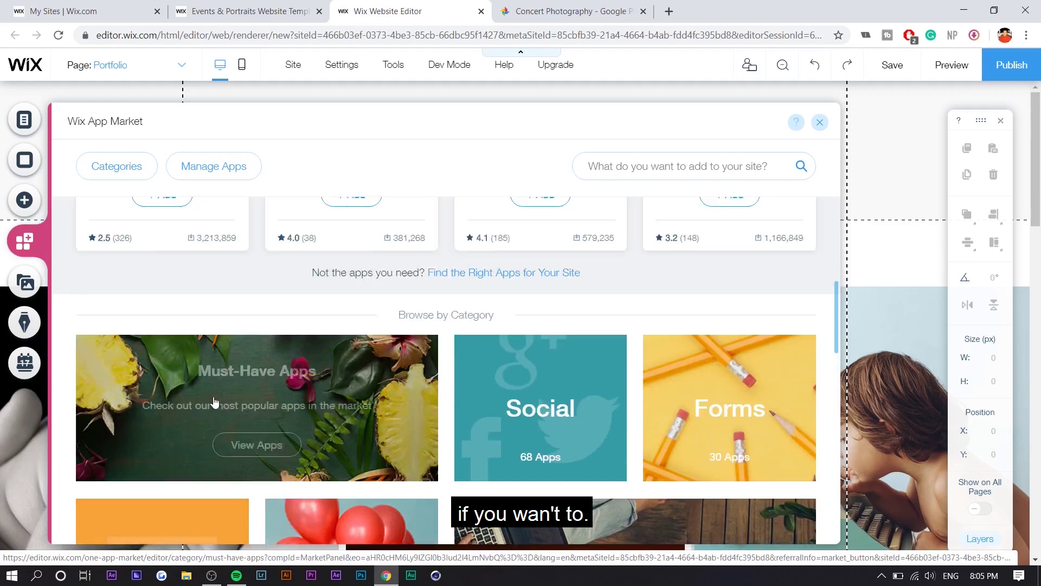
scroll(213, 401, up, 5)
click(25, 282)
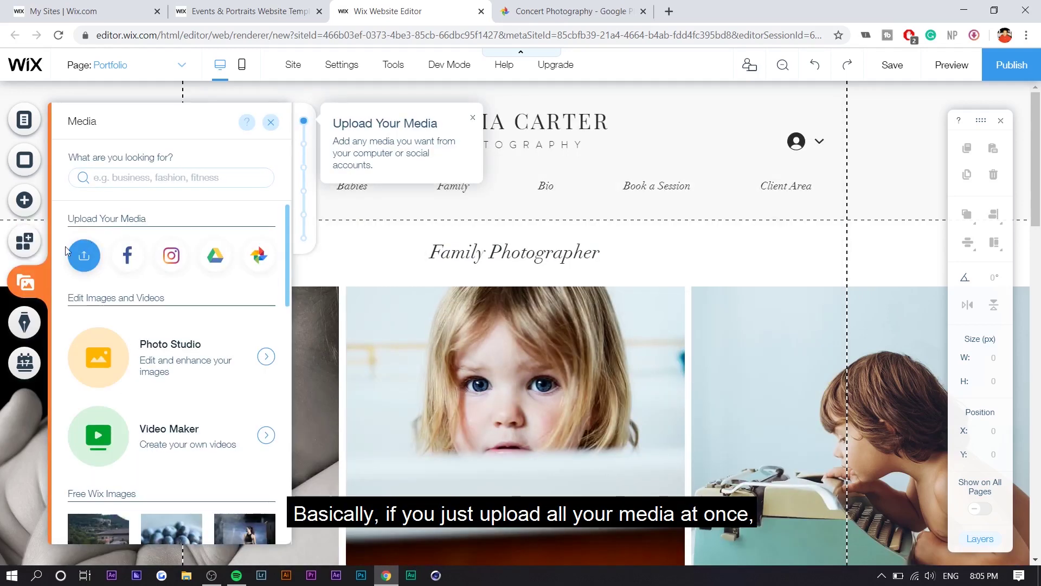
- Start a media upload with Google Drive as the source, checking the concert photos in Google Photos
click(83, 257)
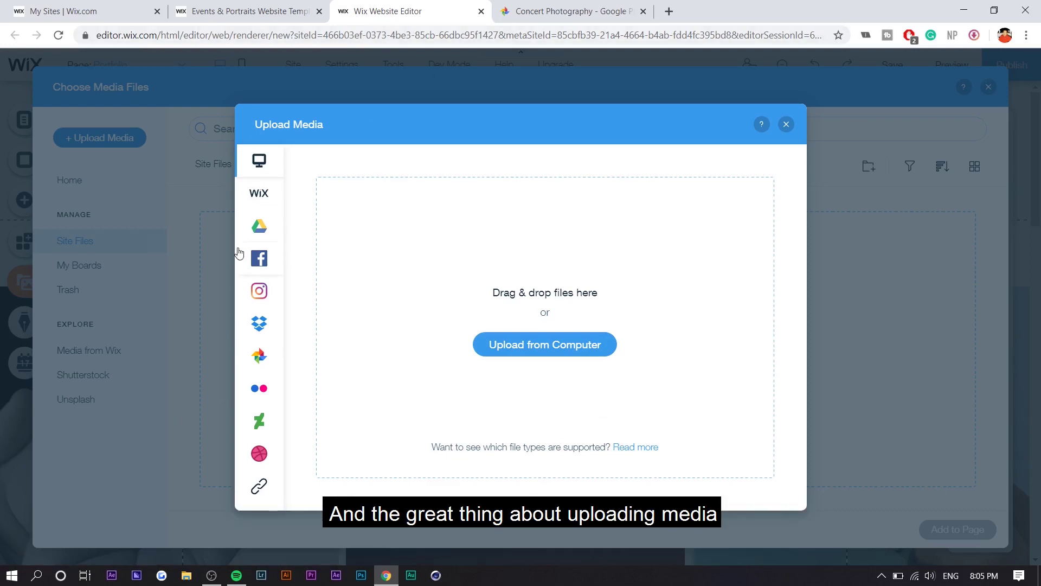
click(253, 227)
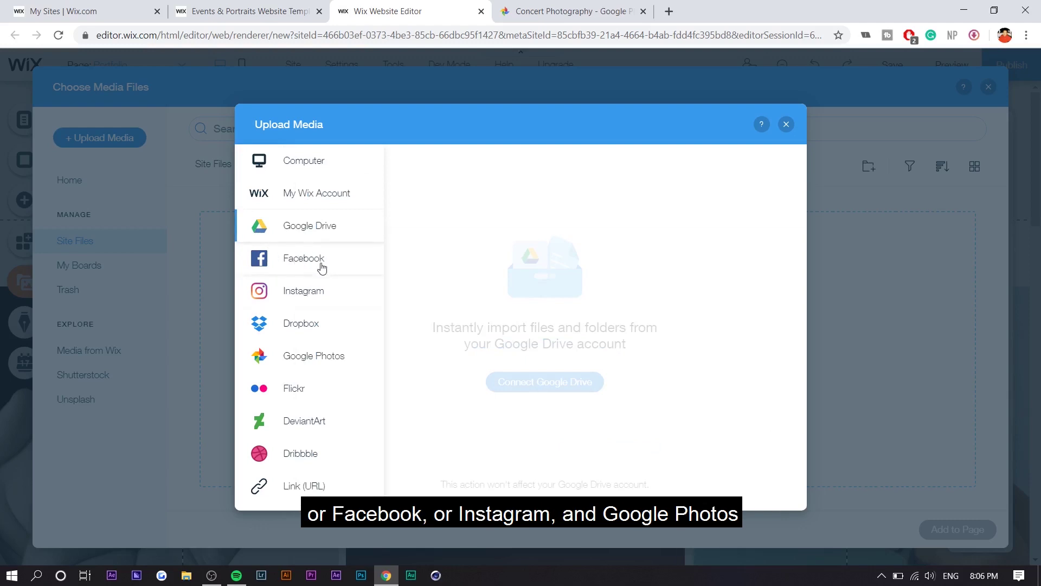
click(594, 4)
click(386, 11)
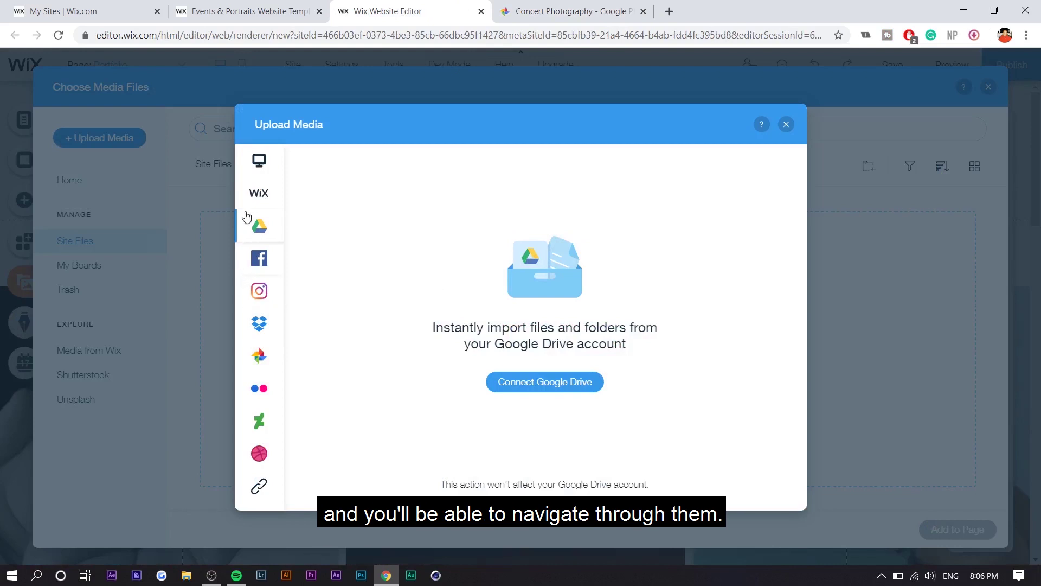
mouse_move(255, 230)
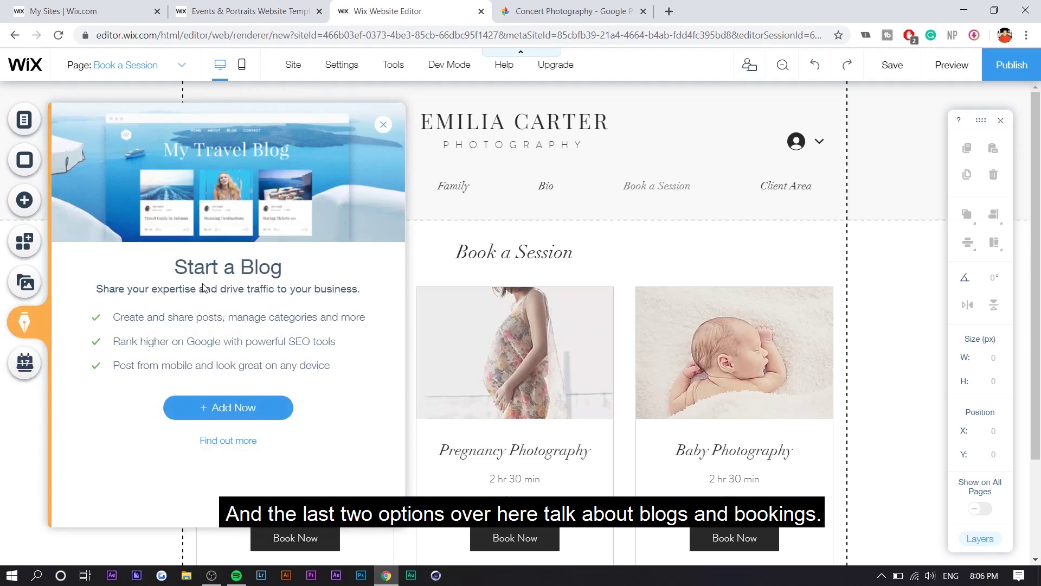
- View the Bookings and Blog feature info, then close the Start a Blog panel
click(25, 362)
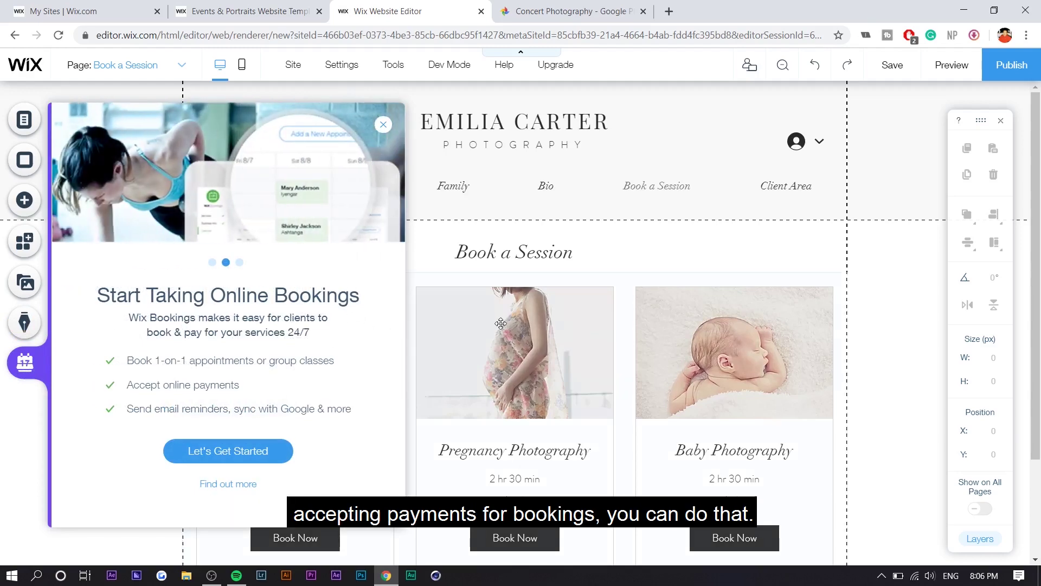
click(18, 334)
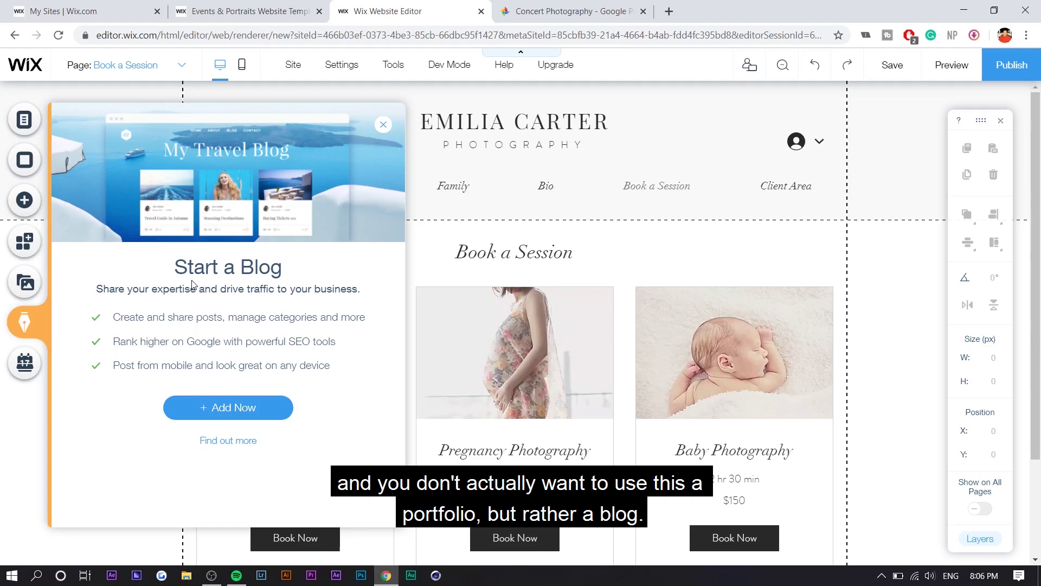
click(24, 322)
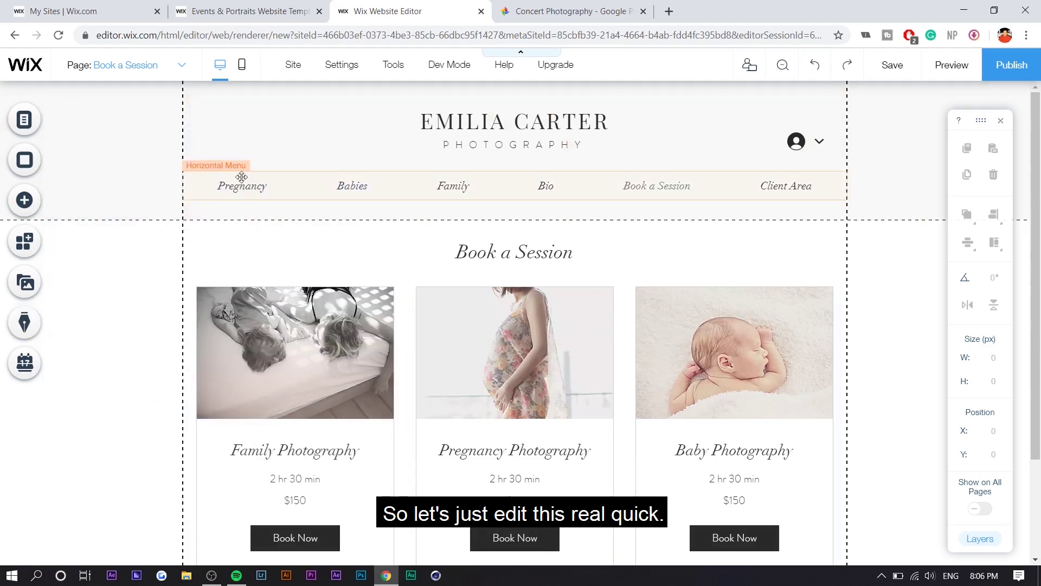
- Switch to the Portfolio home page from the menu's page list
click(325, 183)
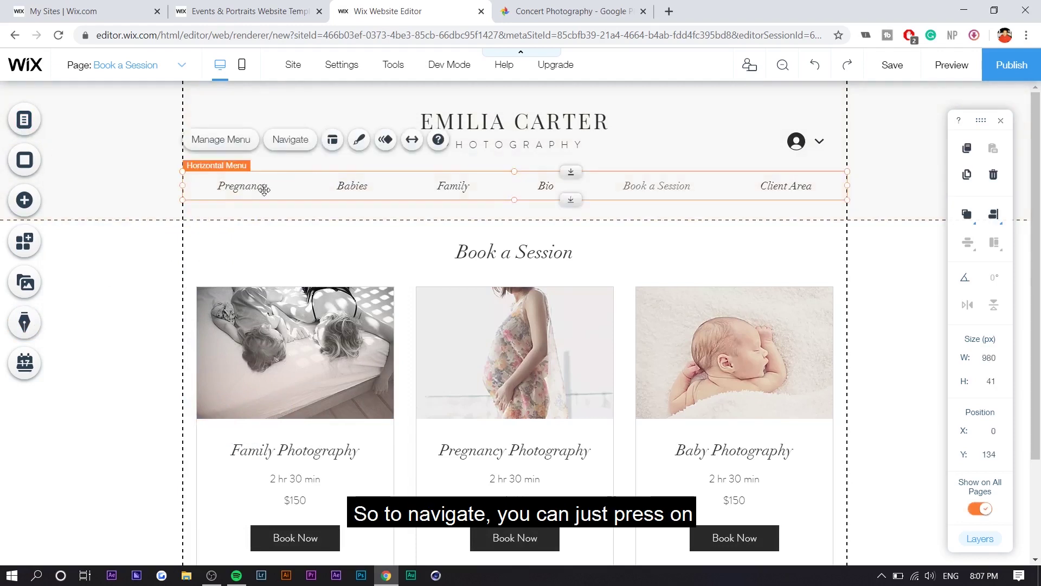
click(290, 140)
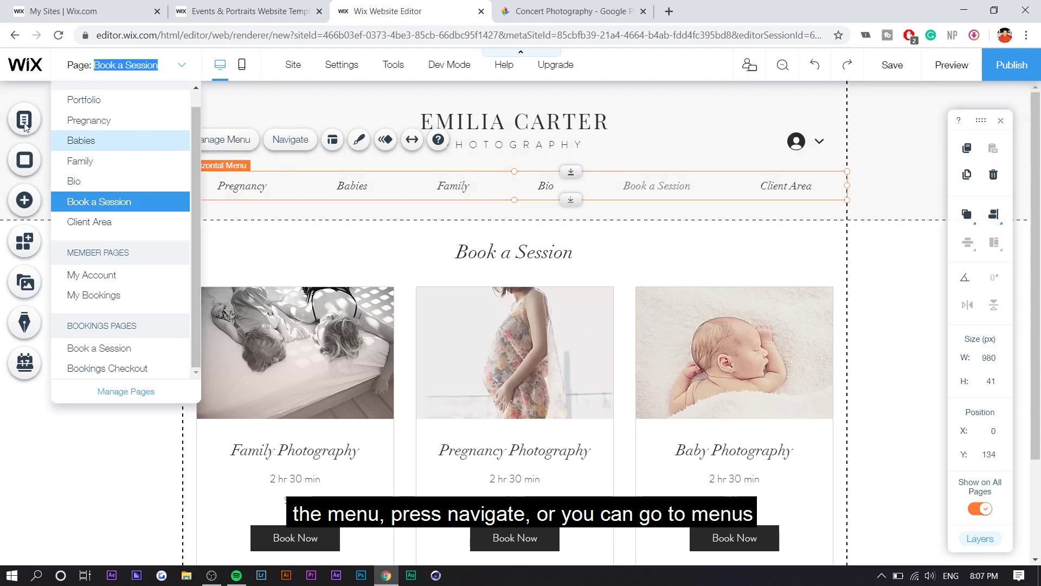
click(119, 102)
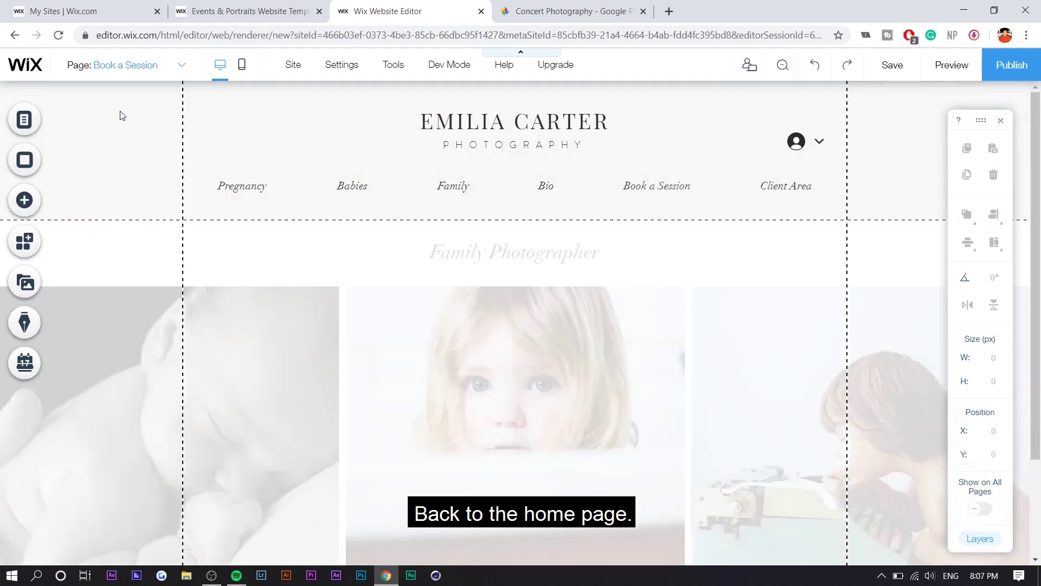
- Retitle the heading STEVEN VAN and the tagline CONCERT PHOTOGRAPHER
click(510, 123)
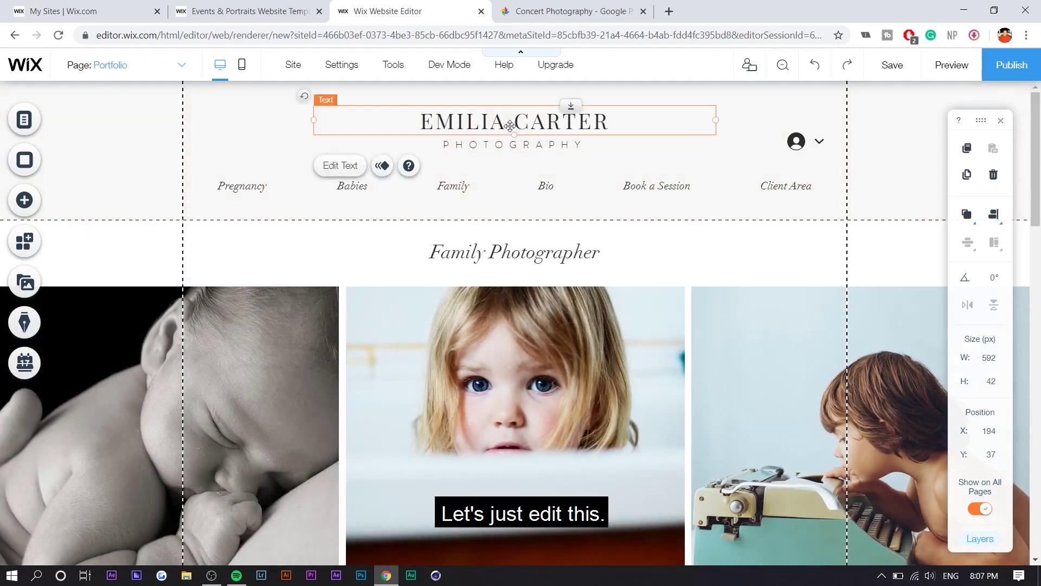
double_click(510, 124)
text(STEVEN VAN)
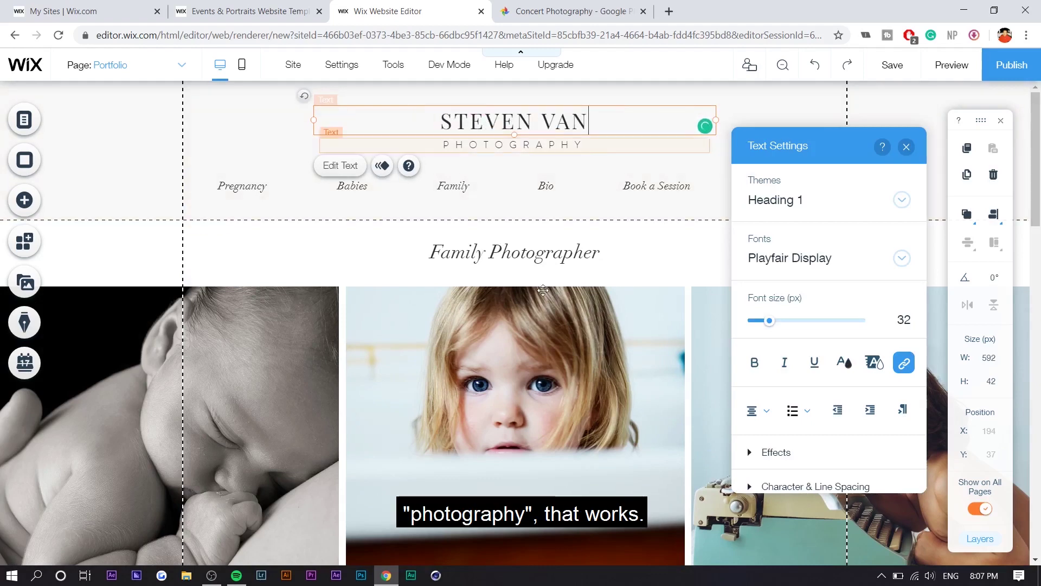
click(523, 253)
double_click(522, 253)
text(CONCERT PHOTOGRAPHER)
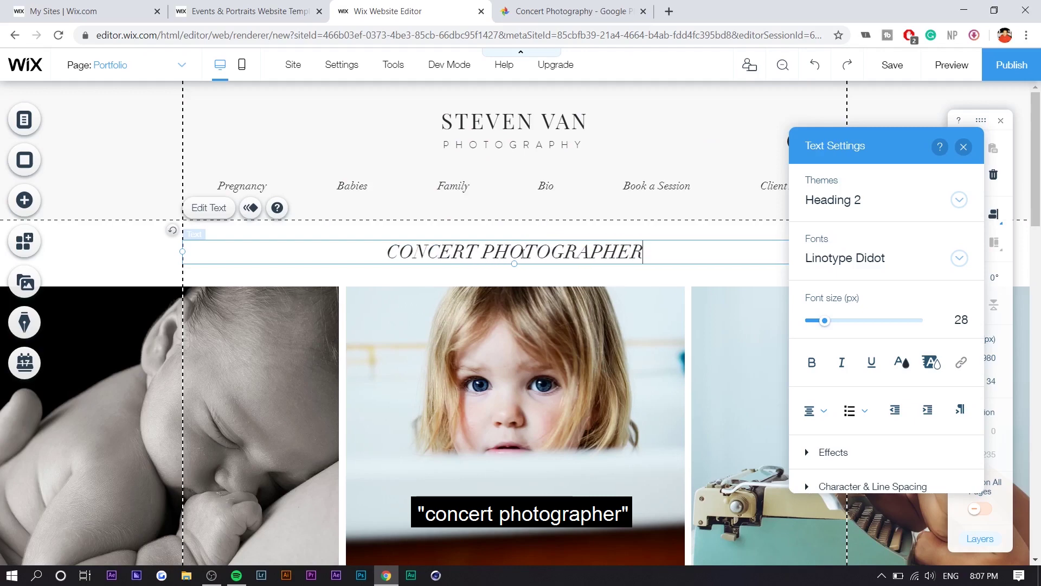
- Open the image organiser for the photo gallery below the tagline
scroll(327, 326, down, 1)
click(328, 289)
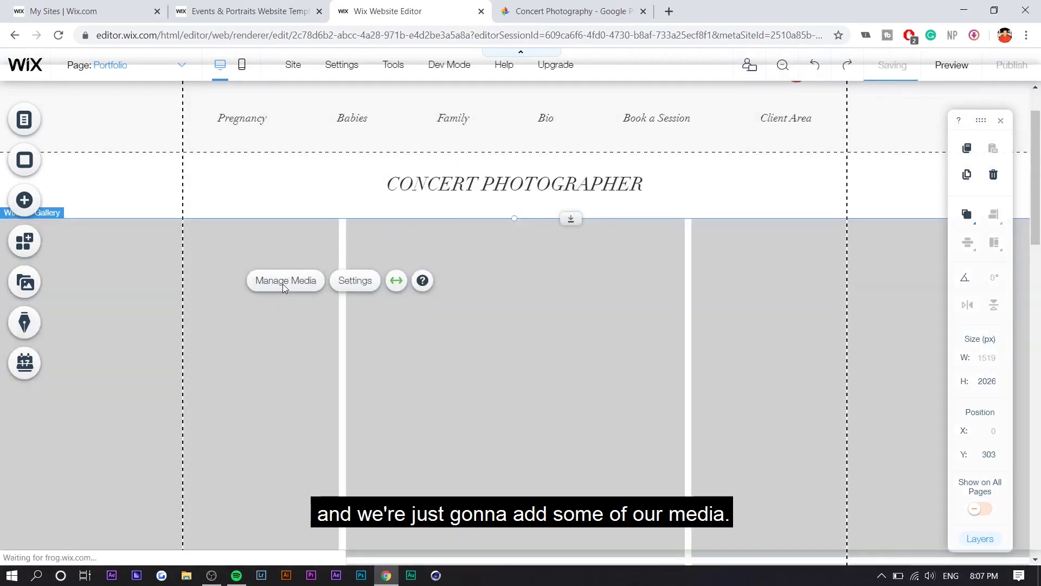
click(283, 283)
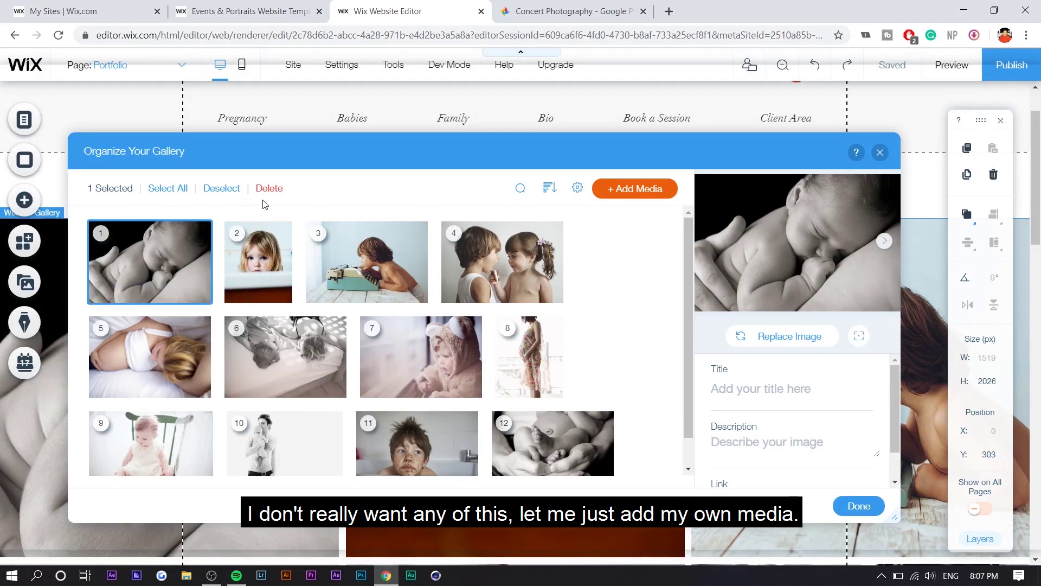
- Upload the ten concert photo files from the computer and add them to the gallery
click(646, 195)
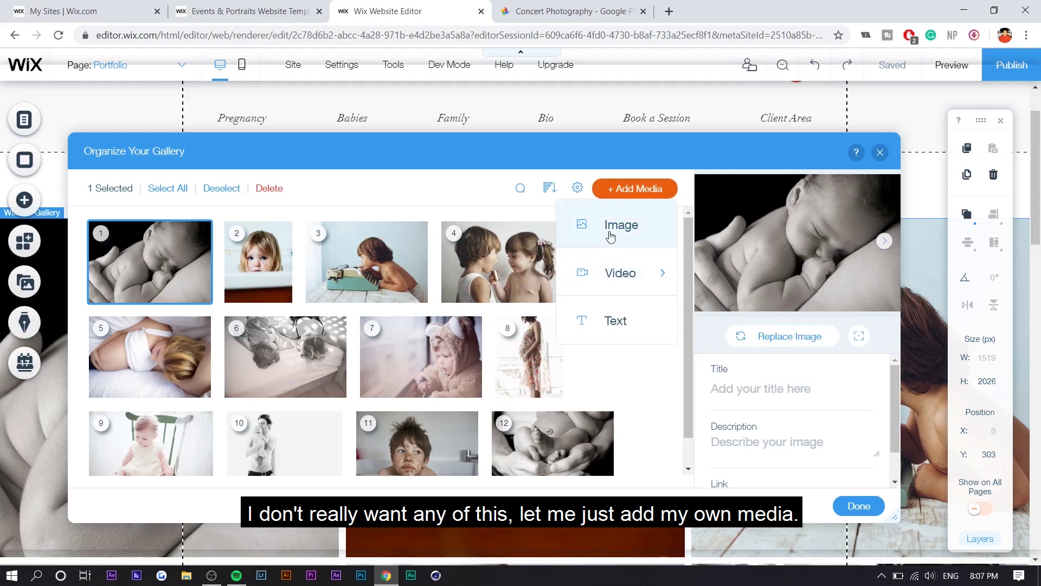
click(610, 238)
click(100, 137)
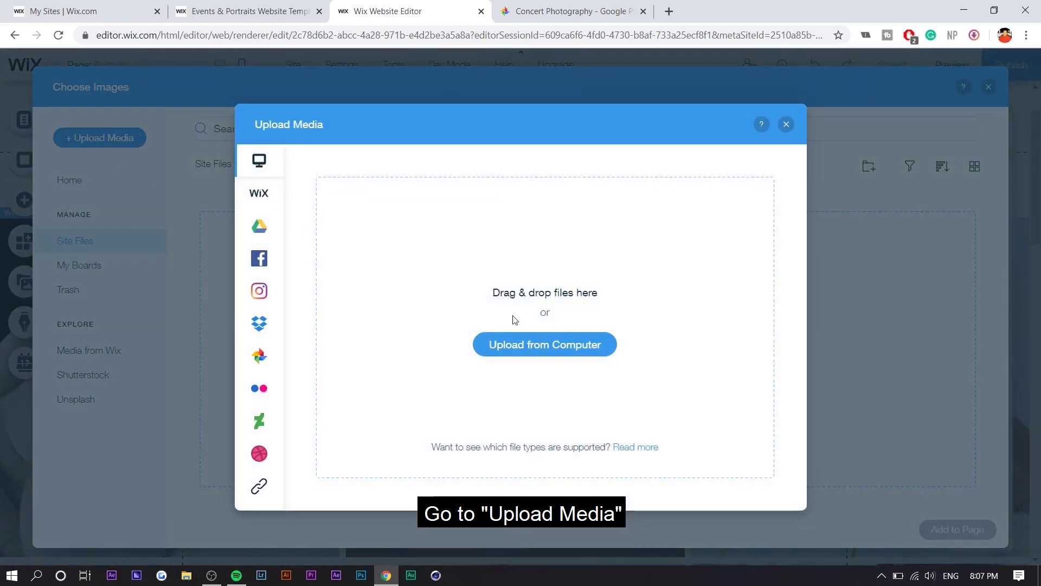
click(515, 341)
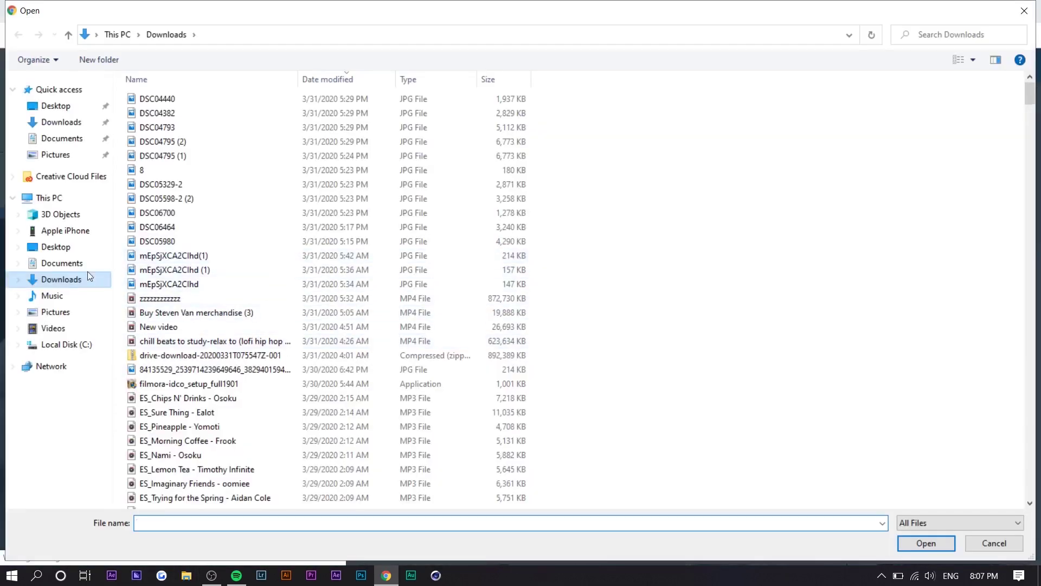
click(190, 242)
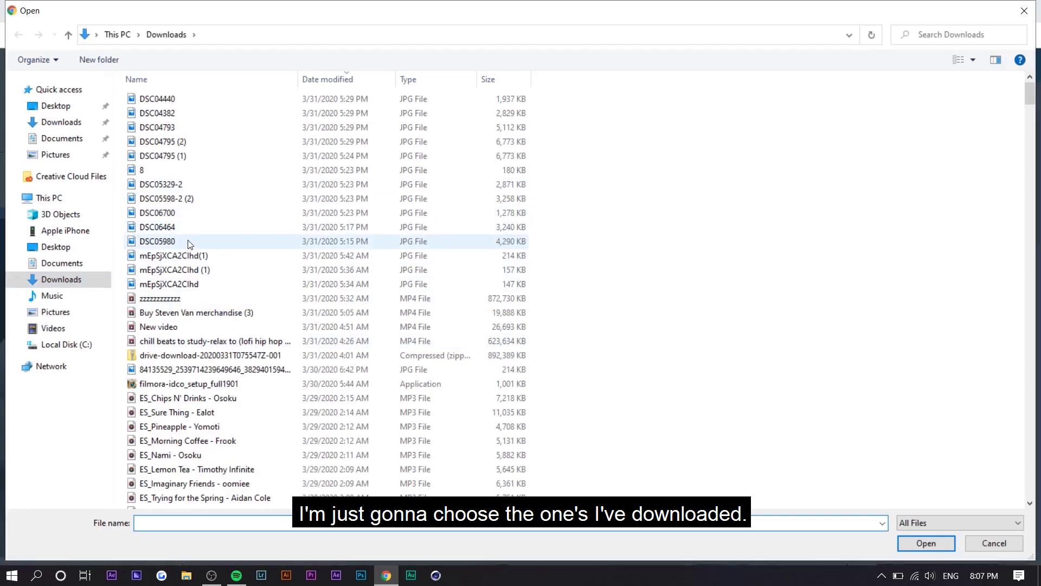
shift+click(223, 100)
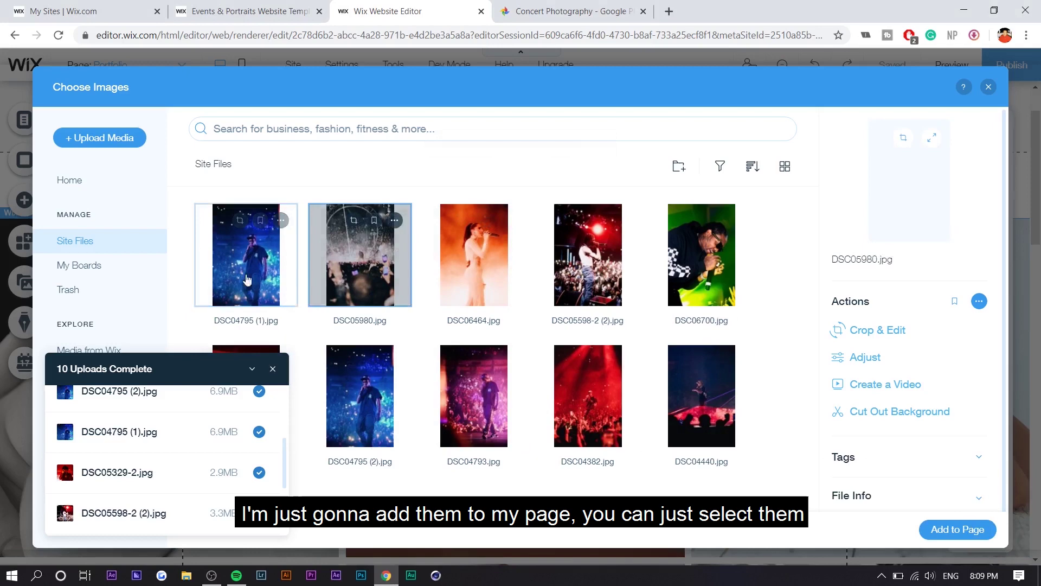
shift+click(708, 422)
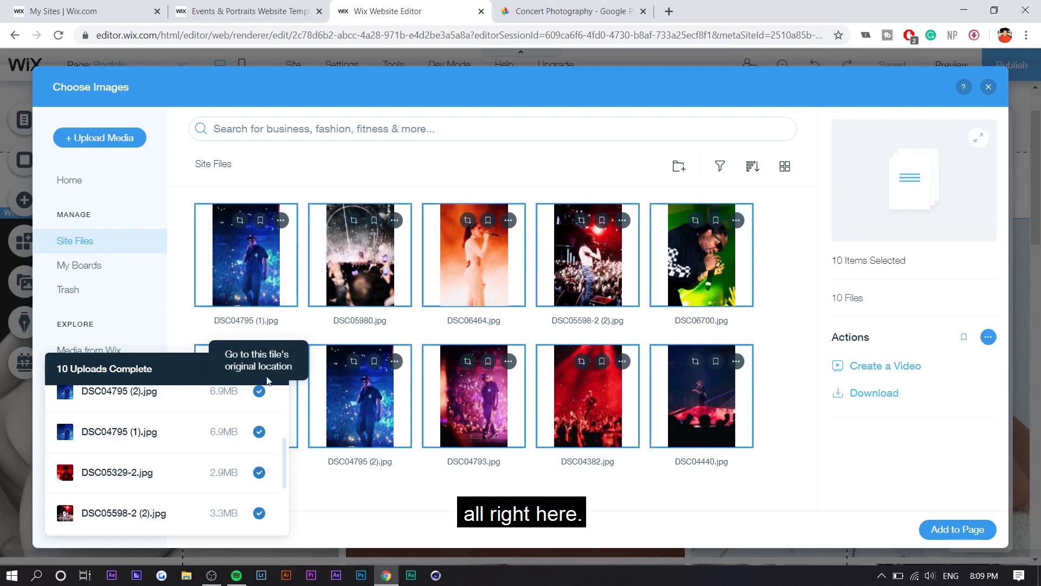
click(957, 530)
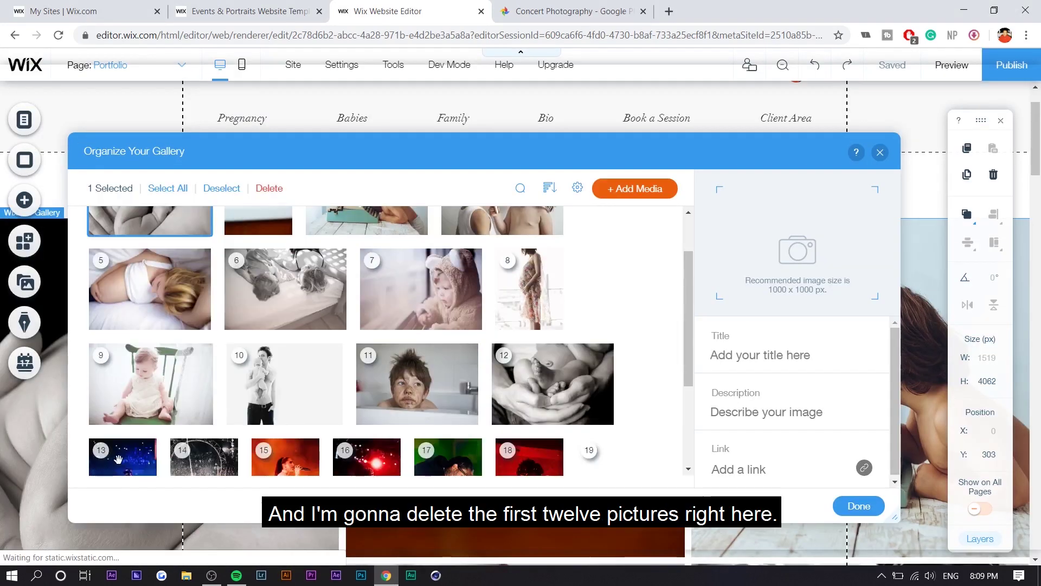
- Delete the twelve original template photos and finish organising the gallery
scroll(237, 302, up, 2)
shift+click(498, 417)
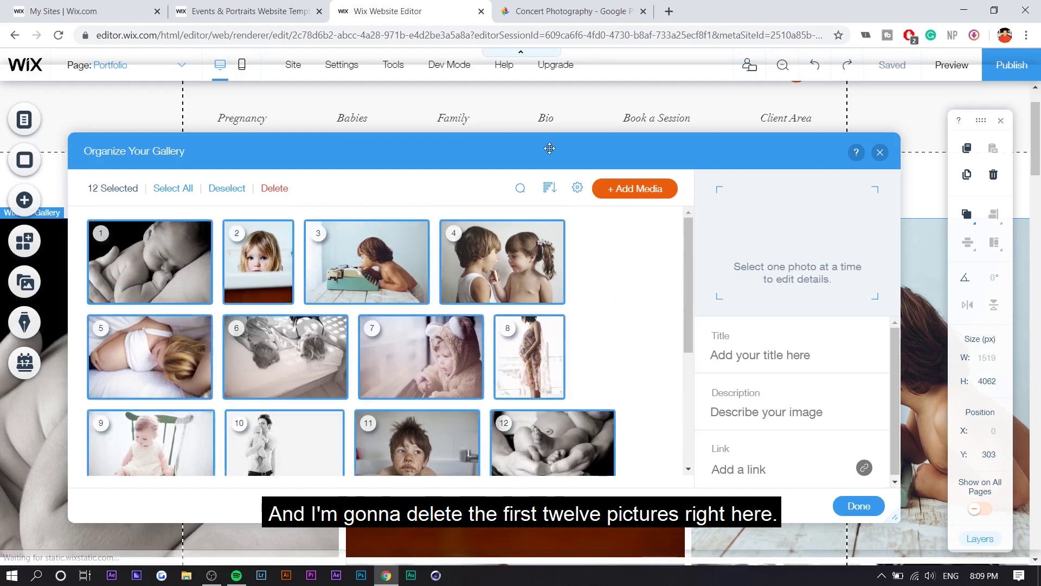
click(274, 189)
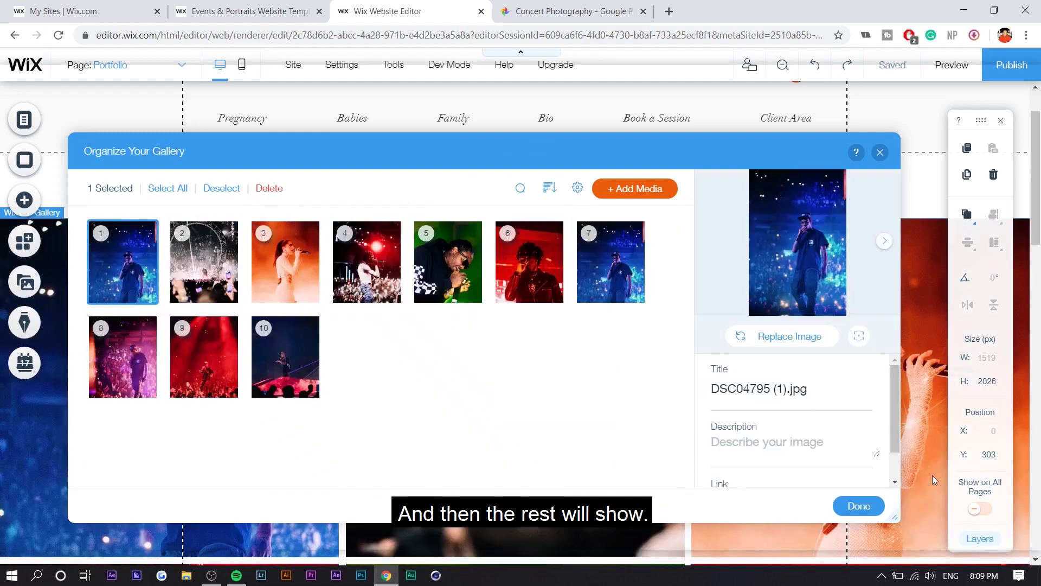
click(859, 506)
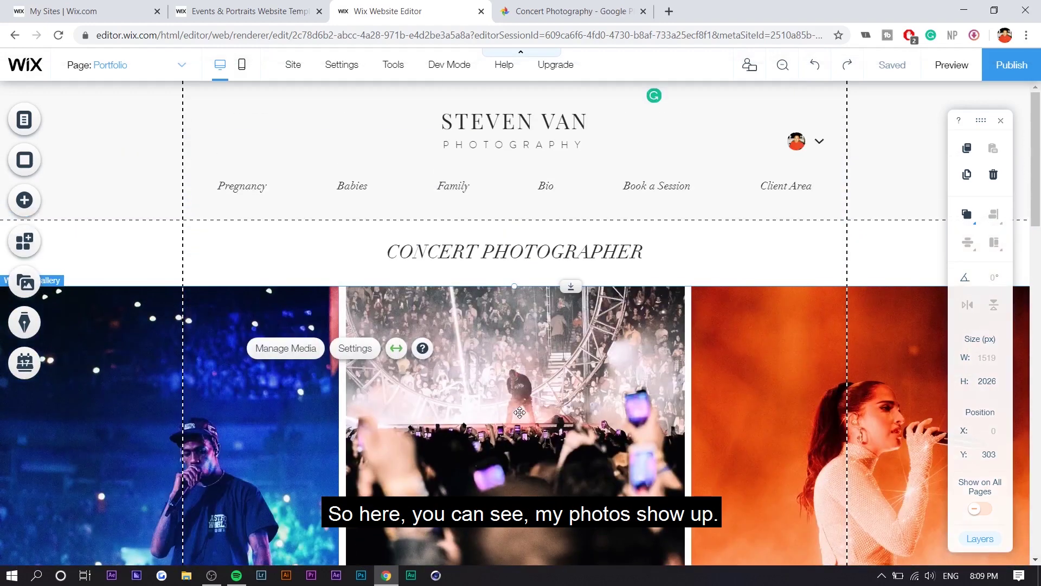
scroll(520, 412, down, 15)
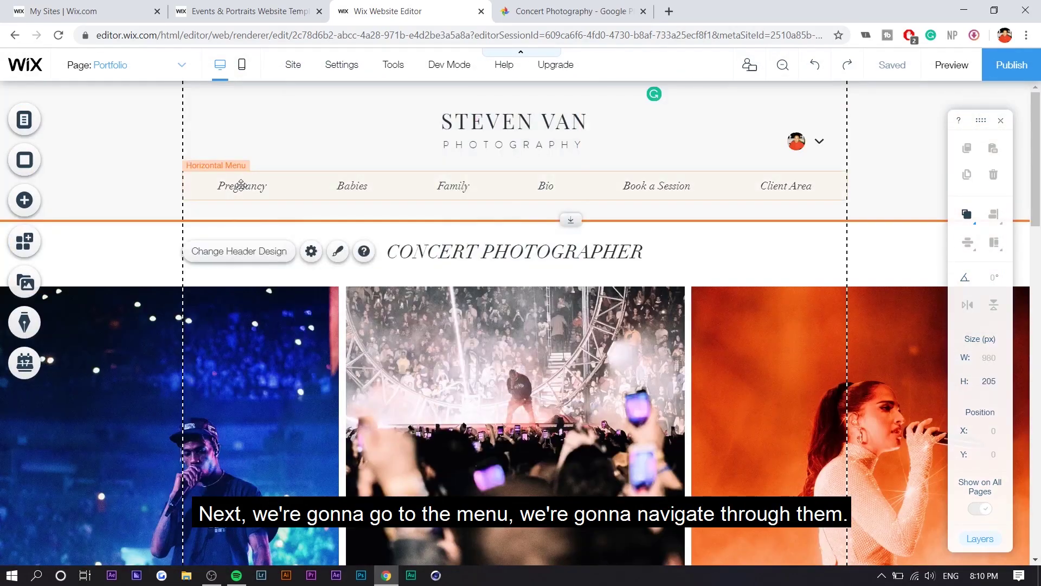
- In the site menu, drag Family under Pregnancy as a subpage
click(241, 185)
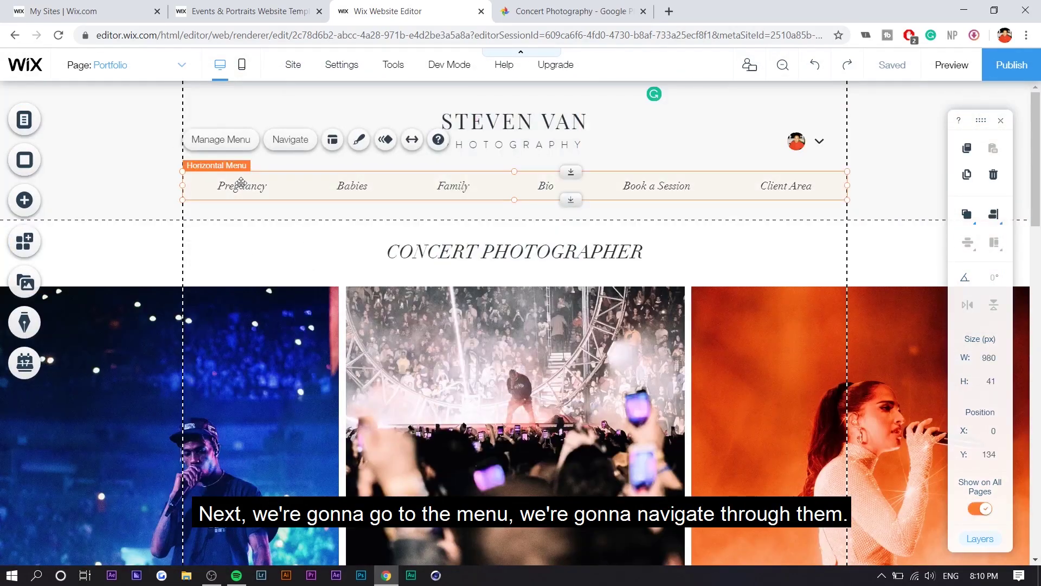
click(229, 145)
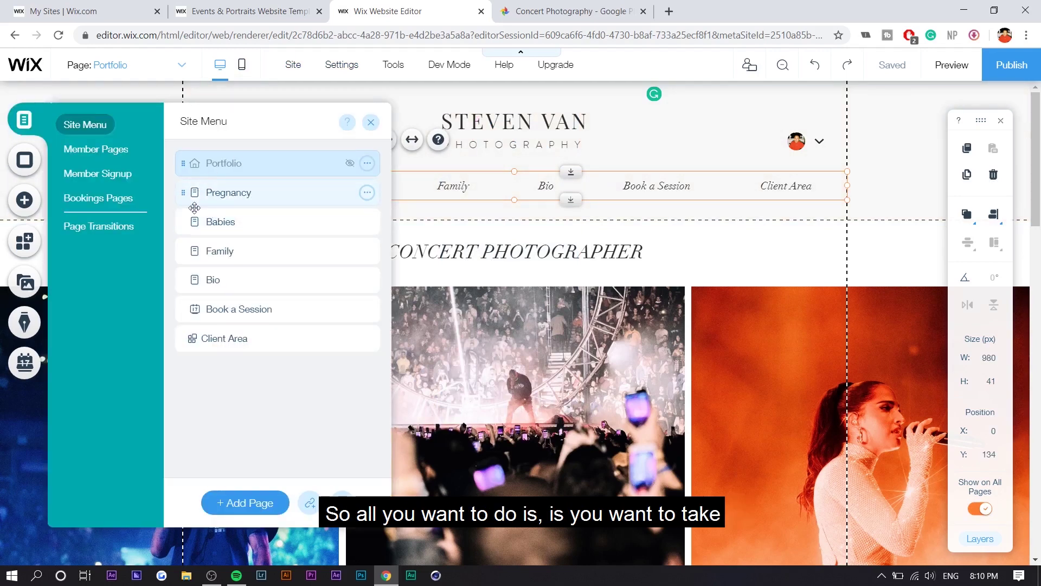
drag(204, 251, 238, 222)
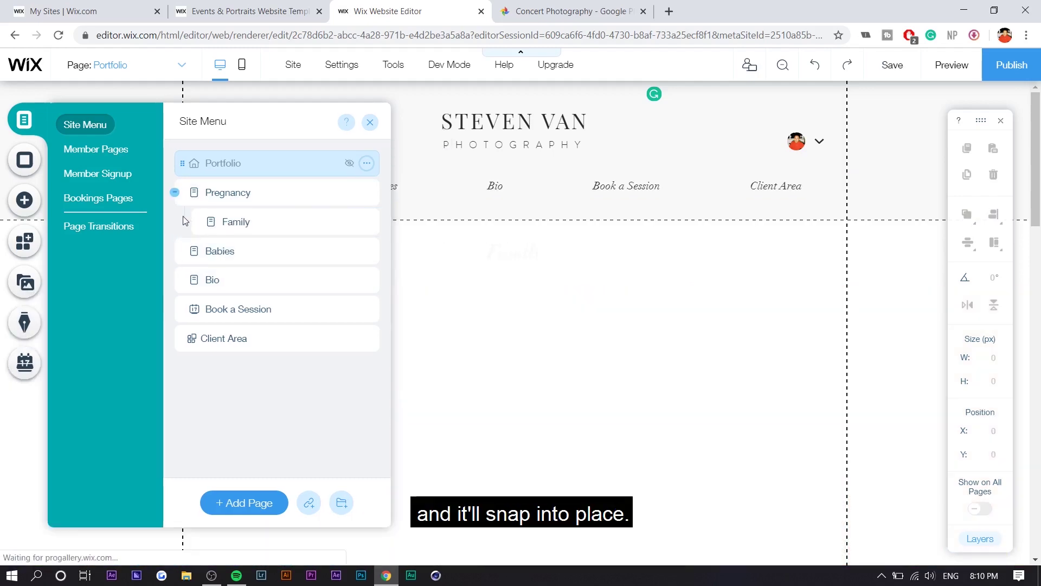
- Open the Pregnancy page and preview the site to check the sub-menu
click(206, 193)
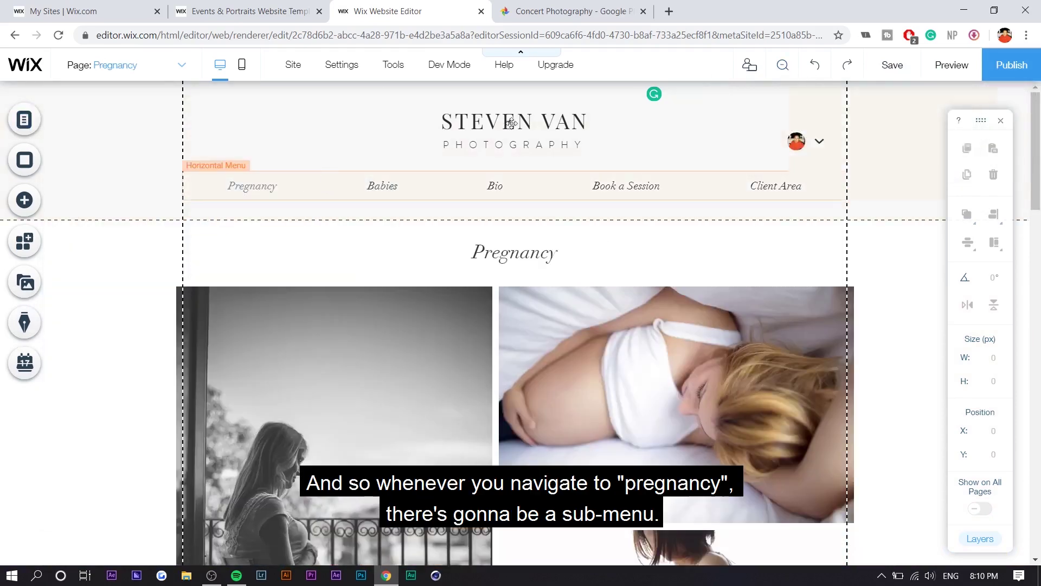
click(951, 65)
mouse_move(252, 222)
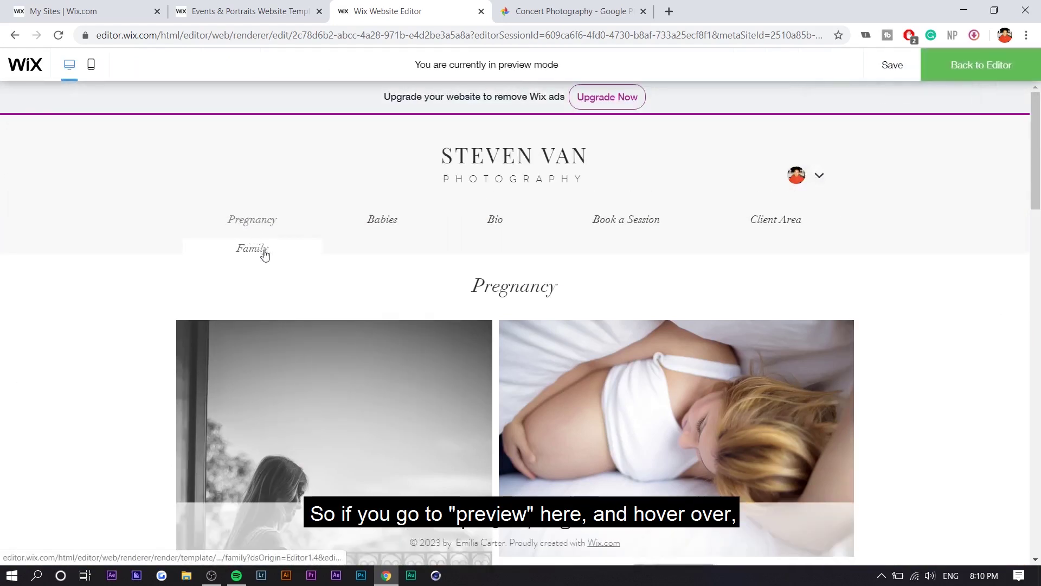
- Back in the editor, delete the Family page from the site menu
key(ctrl+shift+p)
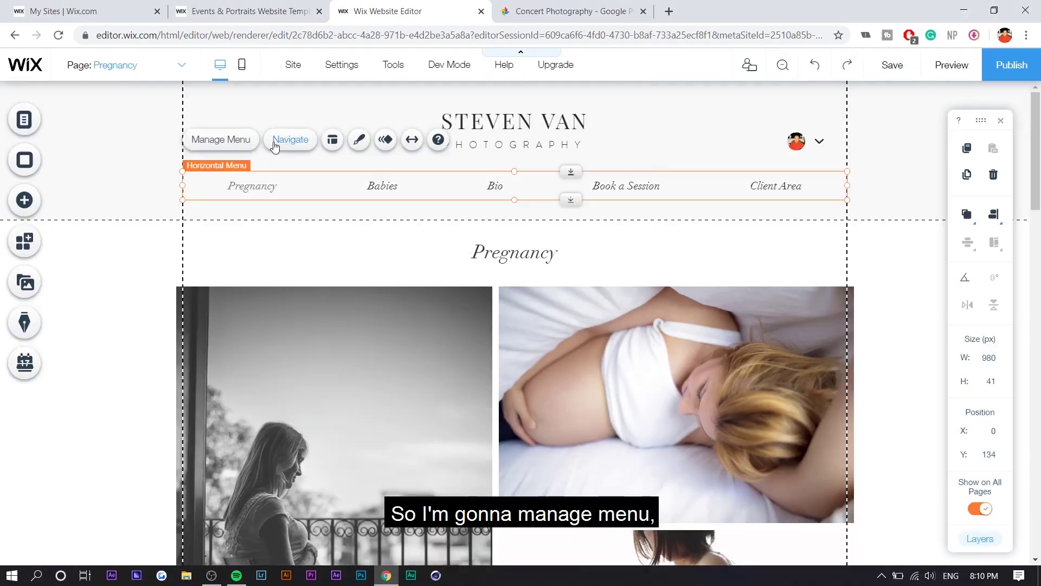
click(240, 142)
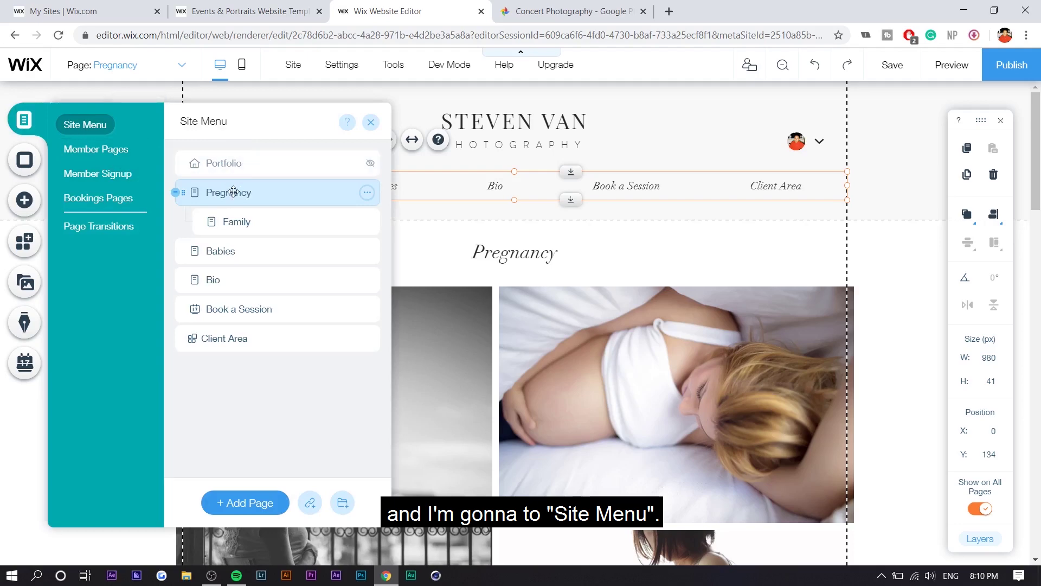
click(232, 220)
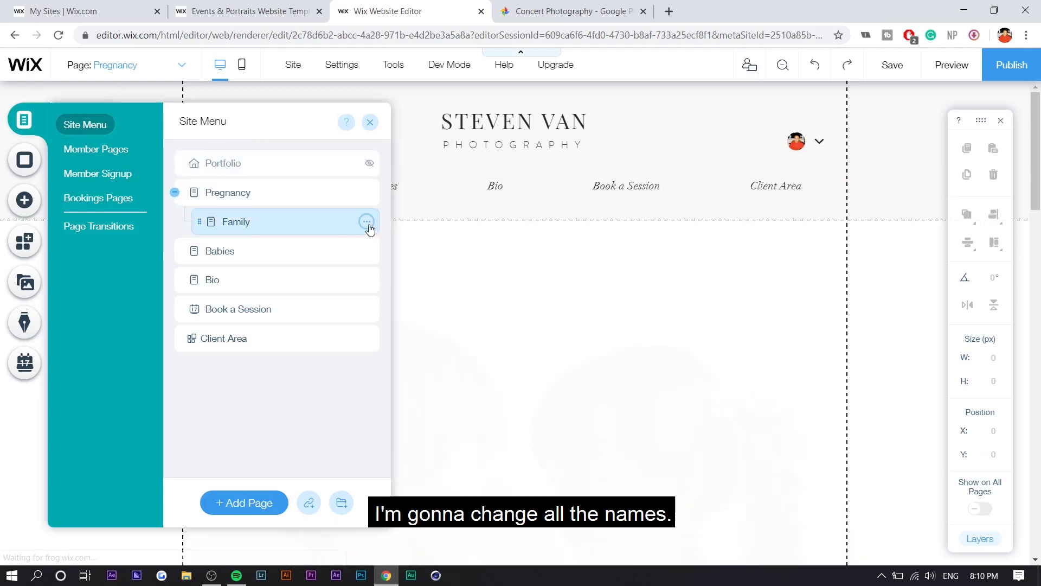
click(368, 222)
click(513, 323)
click(679, 374)
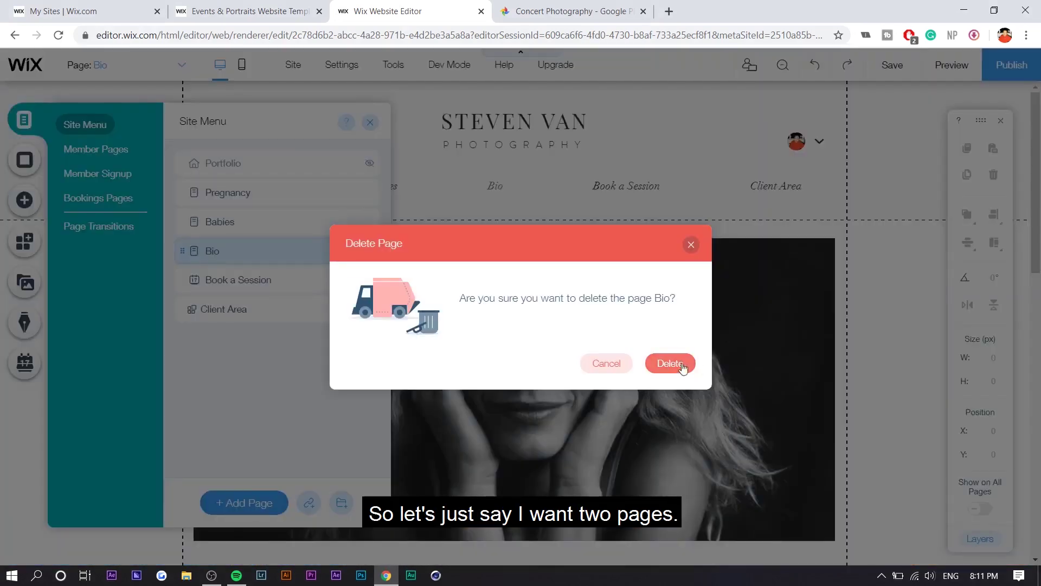
- Delete the Bio page and rename Pregnancy to Travis Scott
click(680, 367)
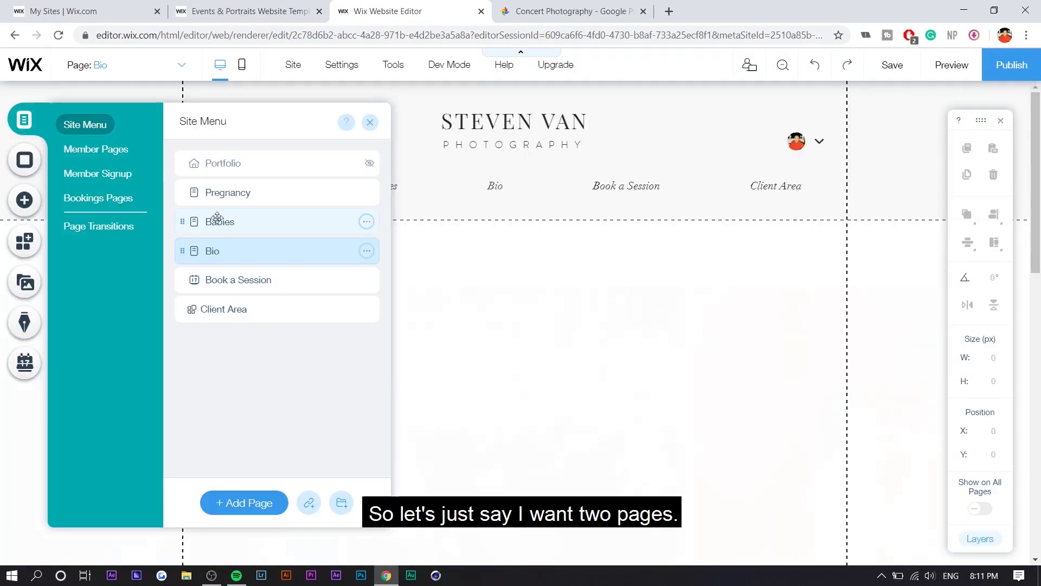
click(224, 199)
click(366, 192)
text(tRA)
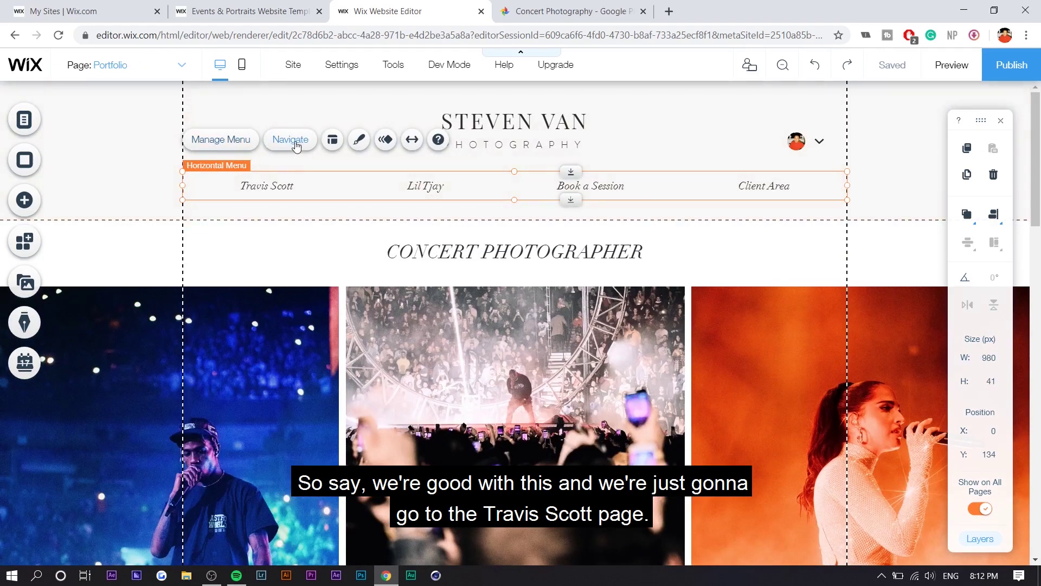
- Go to the Travis Scott page and switch its gallery to the Grid layout
click(291, 140)
click(103, 120)
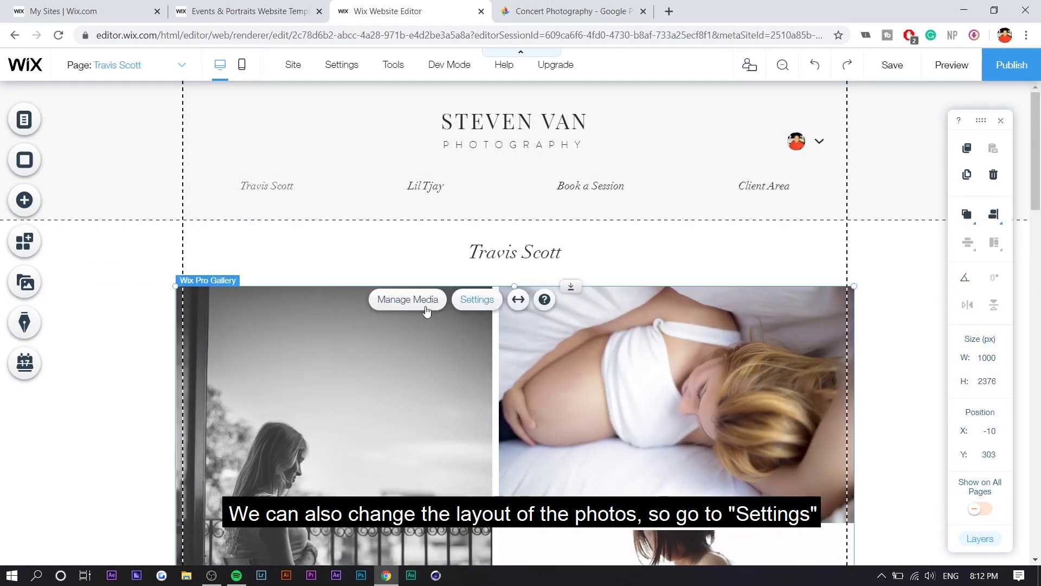
click(469, 309)
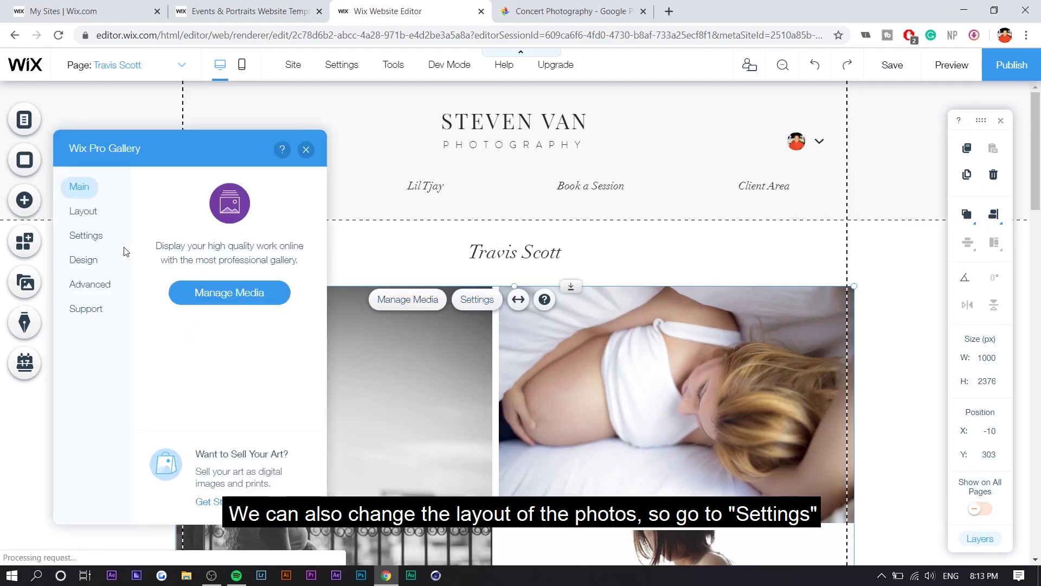
click(90, 212)
click(172, 268)
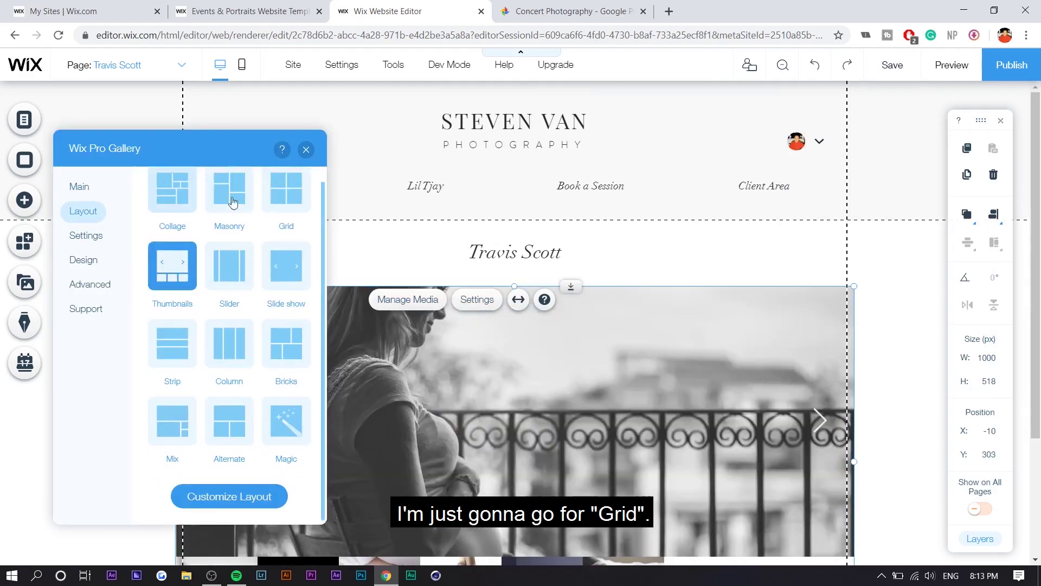
click(286, 189)
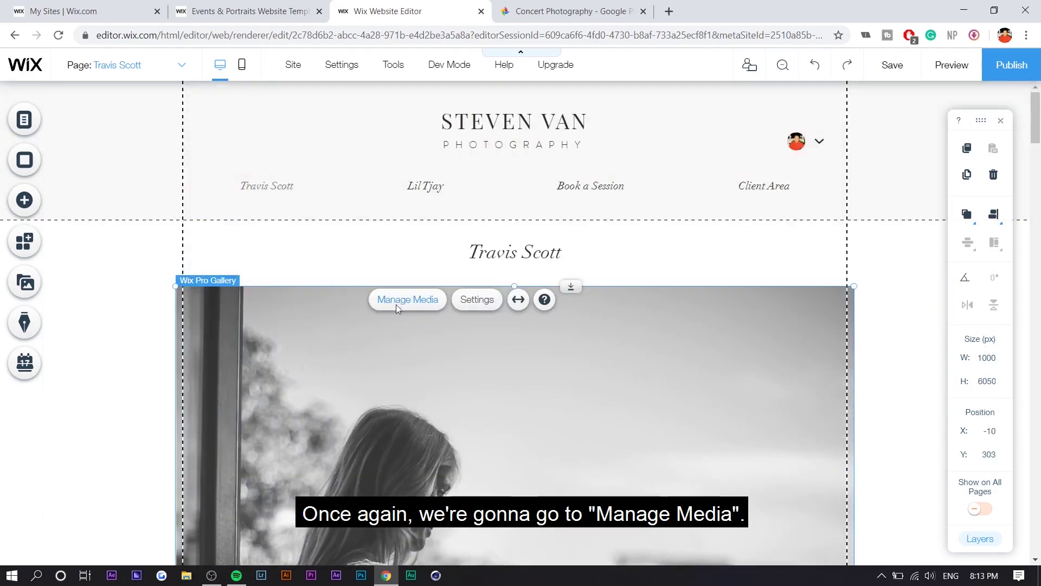
- Replace all six gallery photos with the concert photo DSC04795 (2).jpg
click(398, 300)
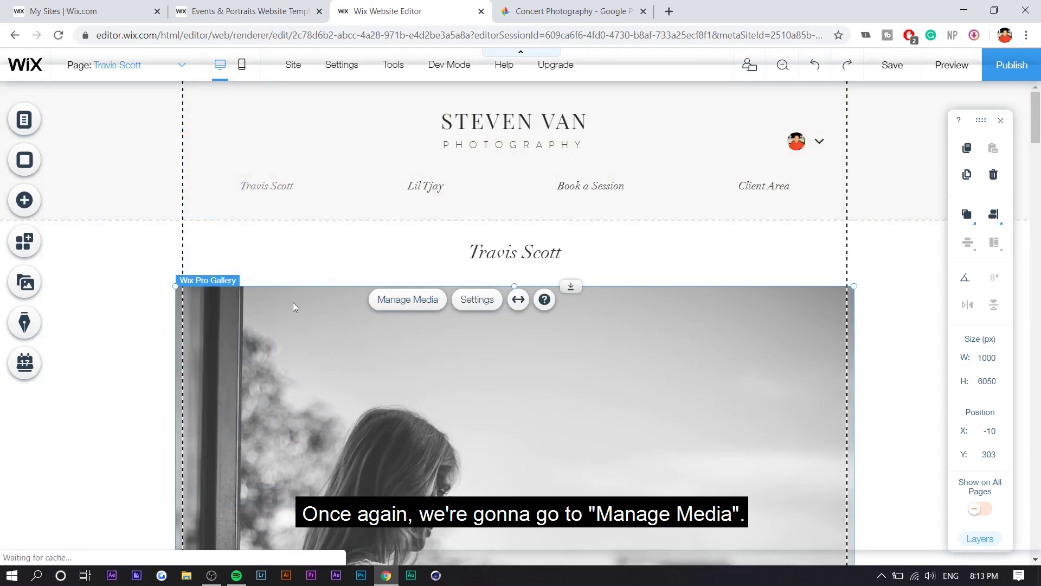
click(168, 188)
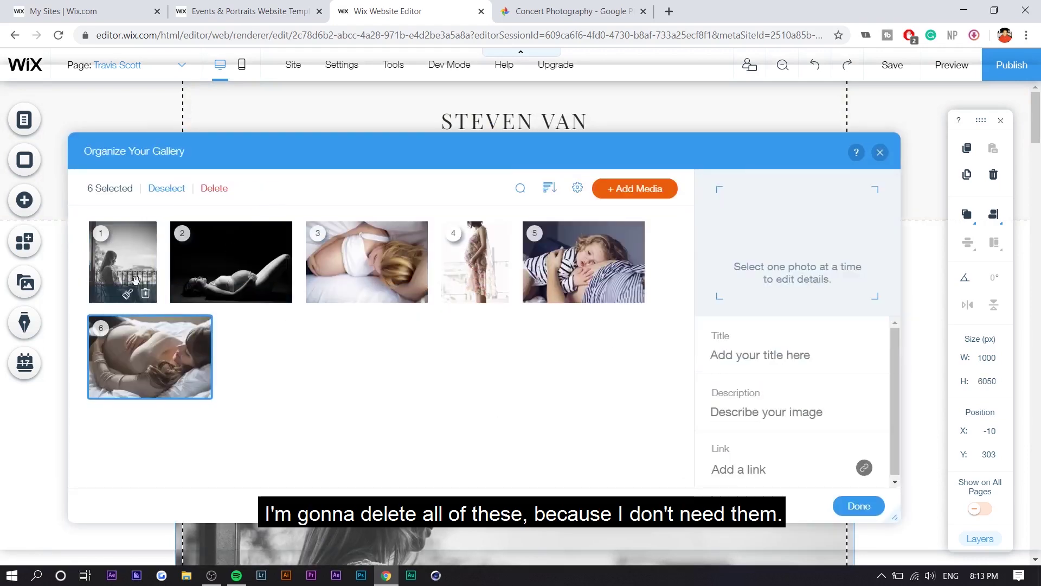
click(223, 191)
click(634, 189)
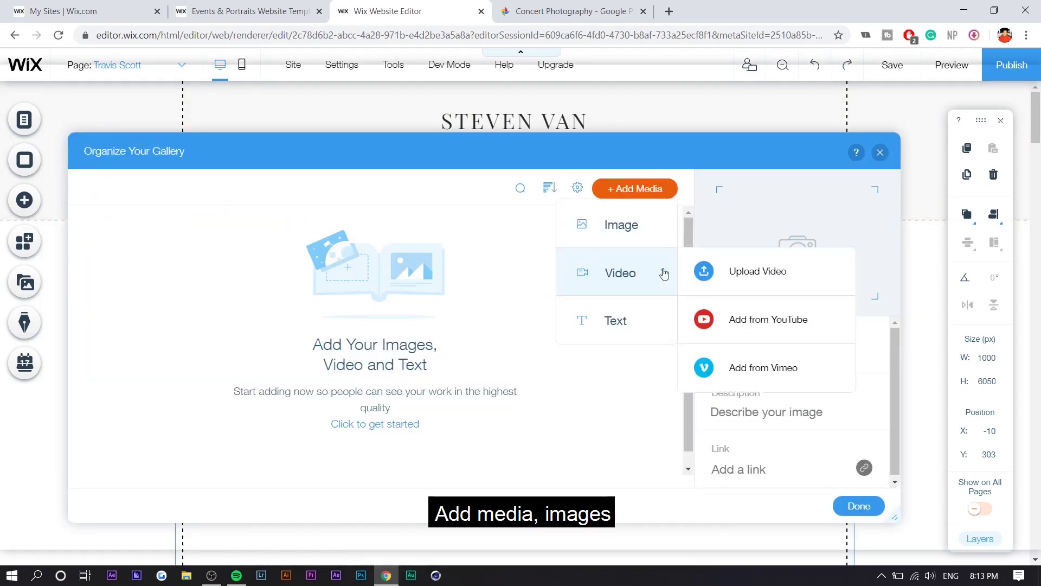
click(619, 228)
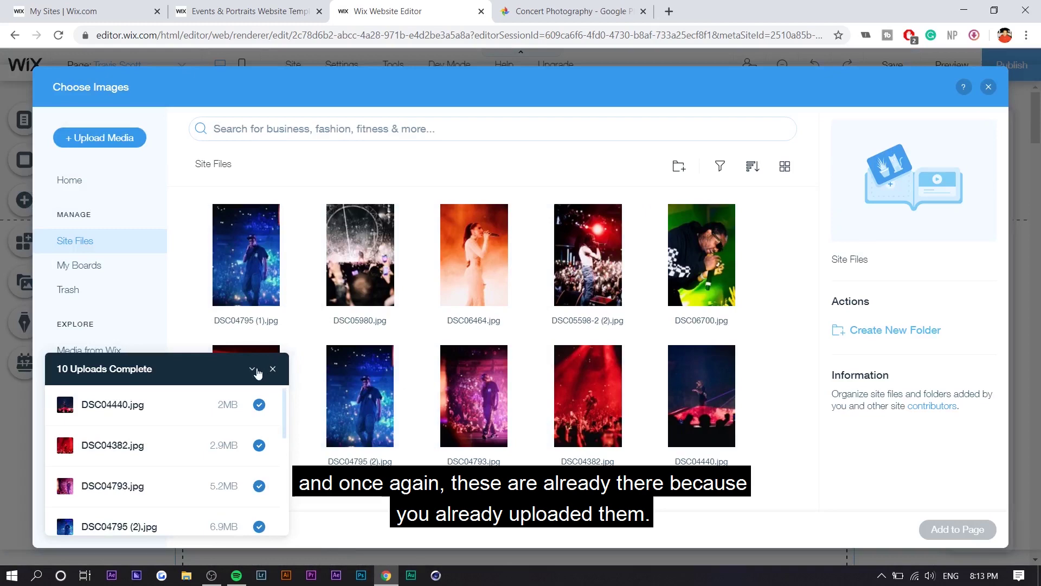
click(254, 370)
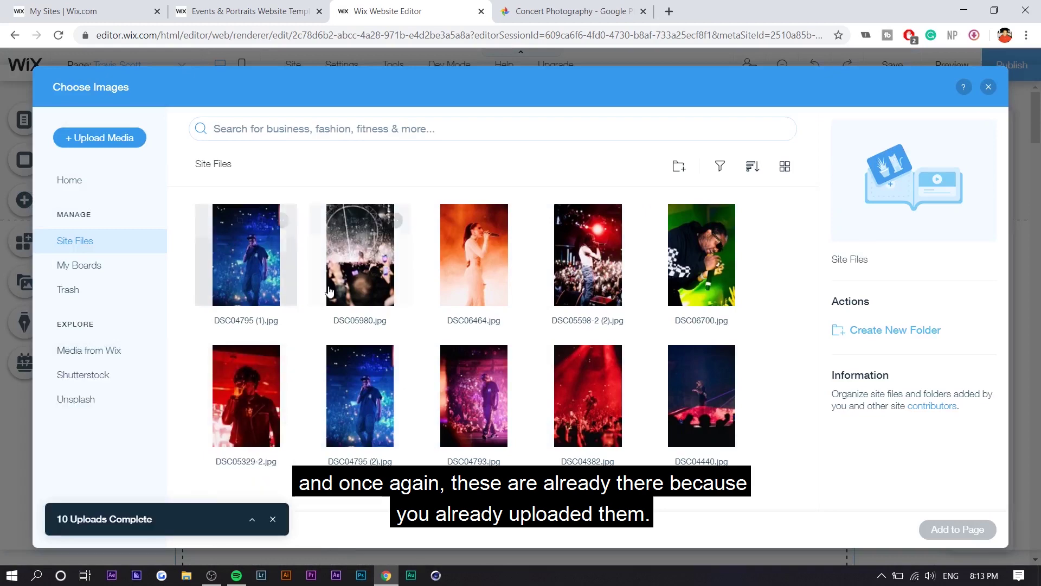
click(376, 410)
click(426, 187)
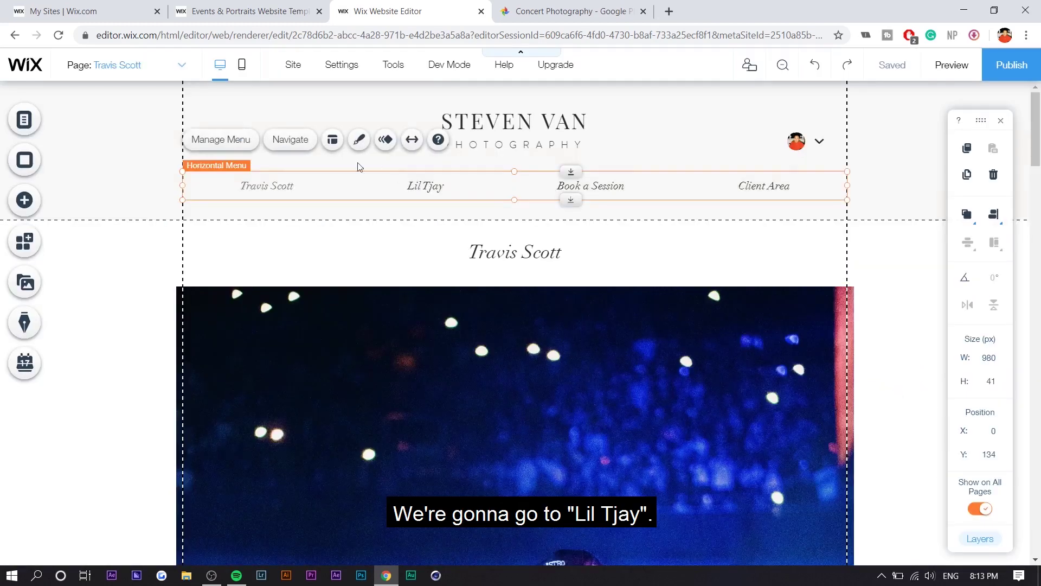
click(283, 140)
- Nest the Travis Scott page as a subpage under Portfolio
click(70, 156)
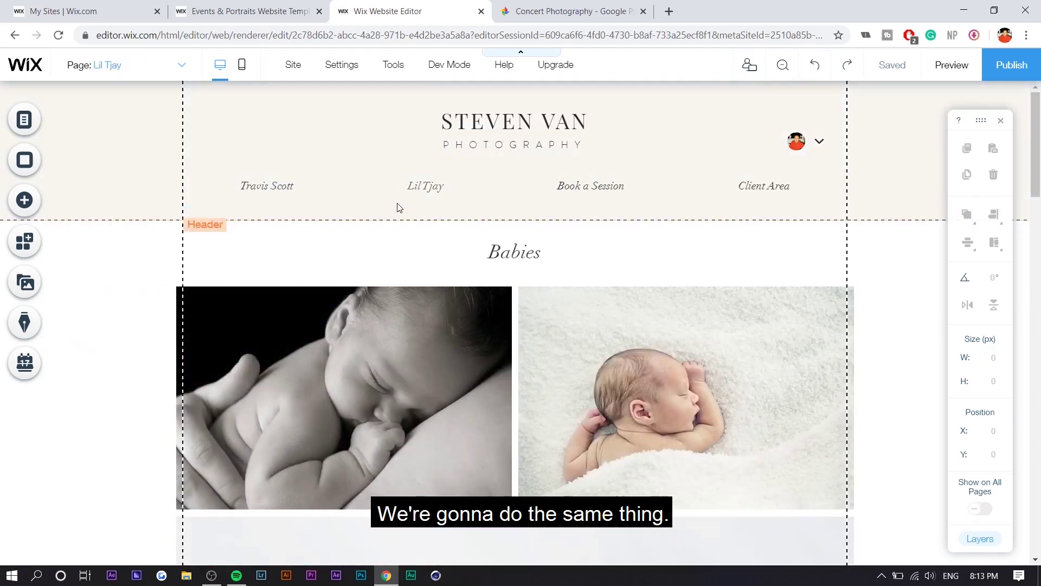
click(22, 120)
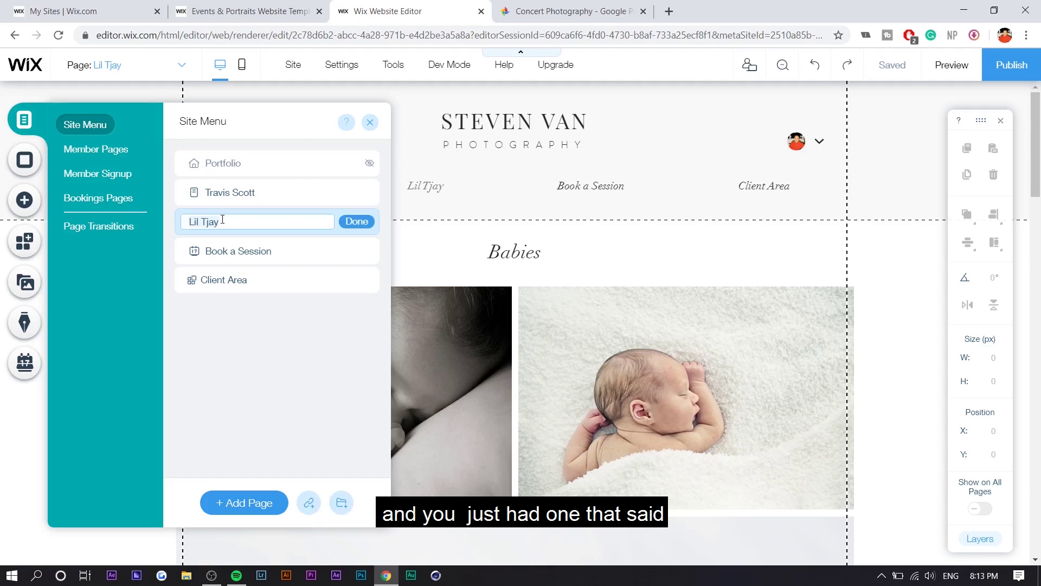
drag(222, 192, 262, 186)
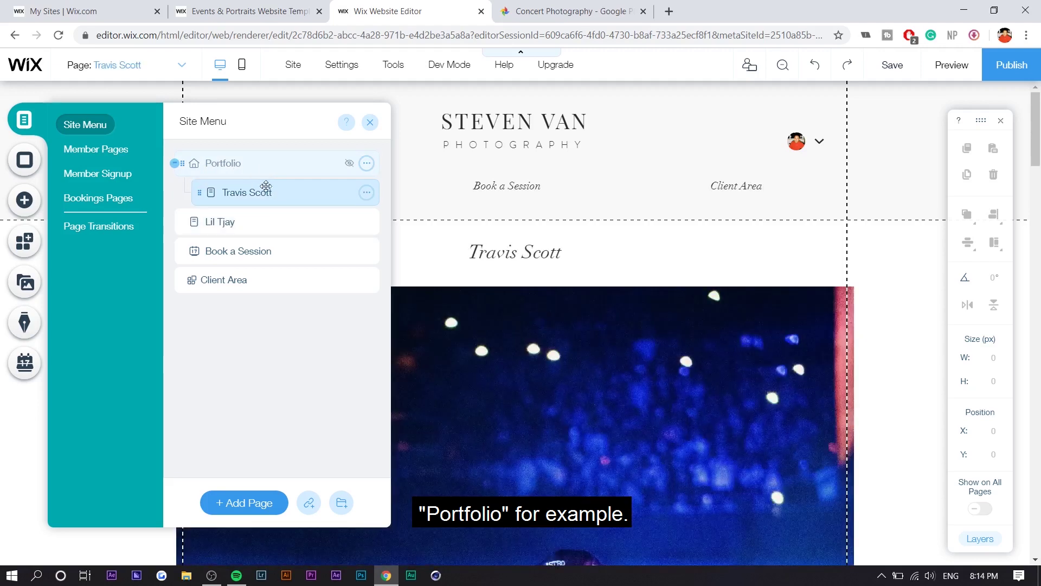
- Unhide the Portfolio page and preview the site to check the header menu
click(355, 163)
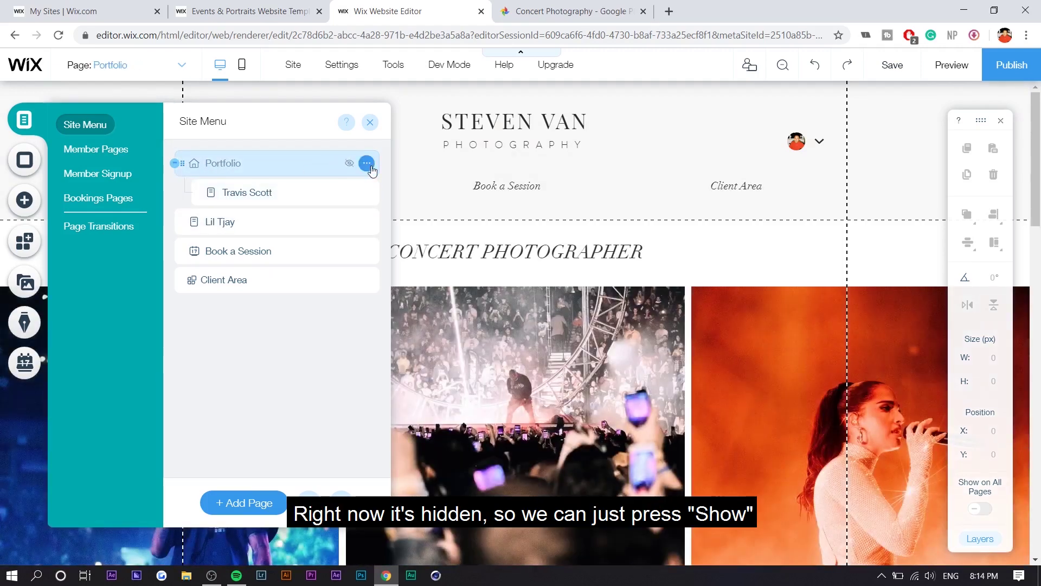
click(367, 163)
click(406, 290)
click(481, 167)
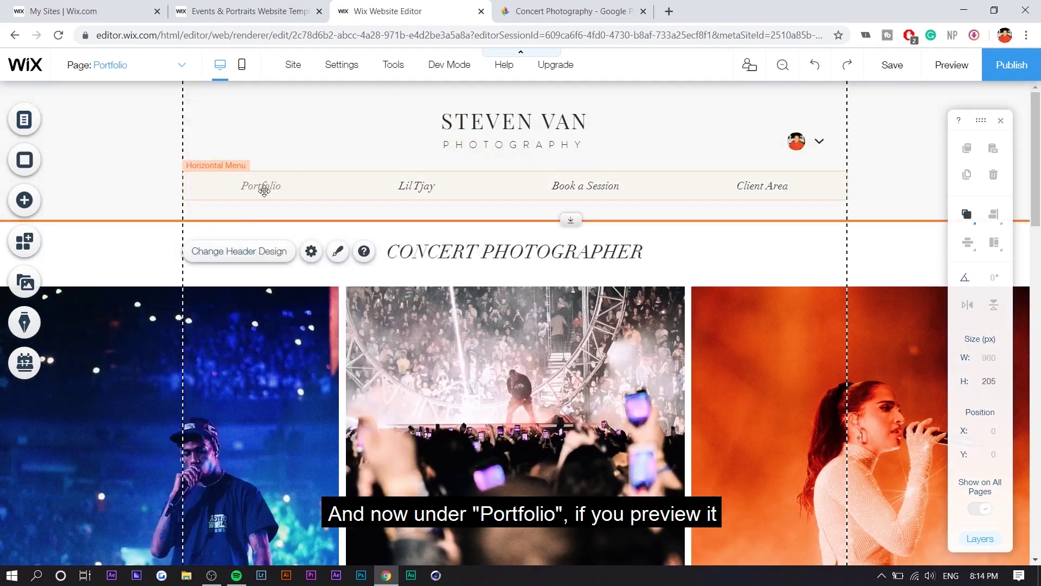
click(265, 187)
click(951, 65)
mouse_move(291, 220)
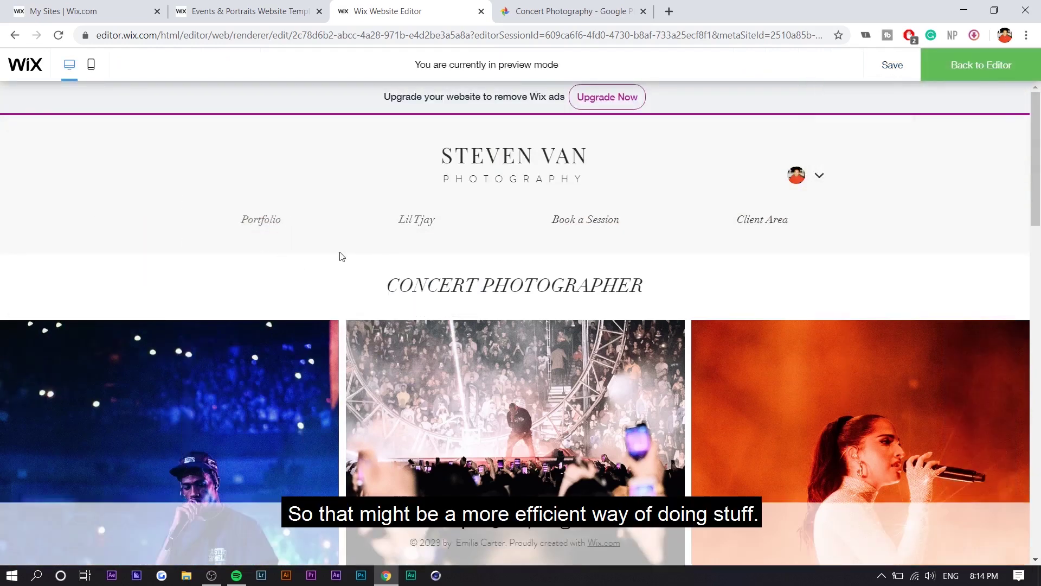
- Nest the Lil Tjay page as a subpage under Portfolio
click(998, 66)
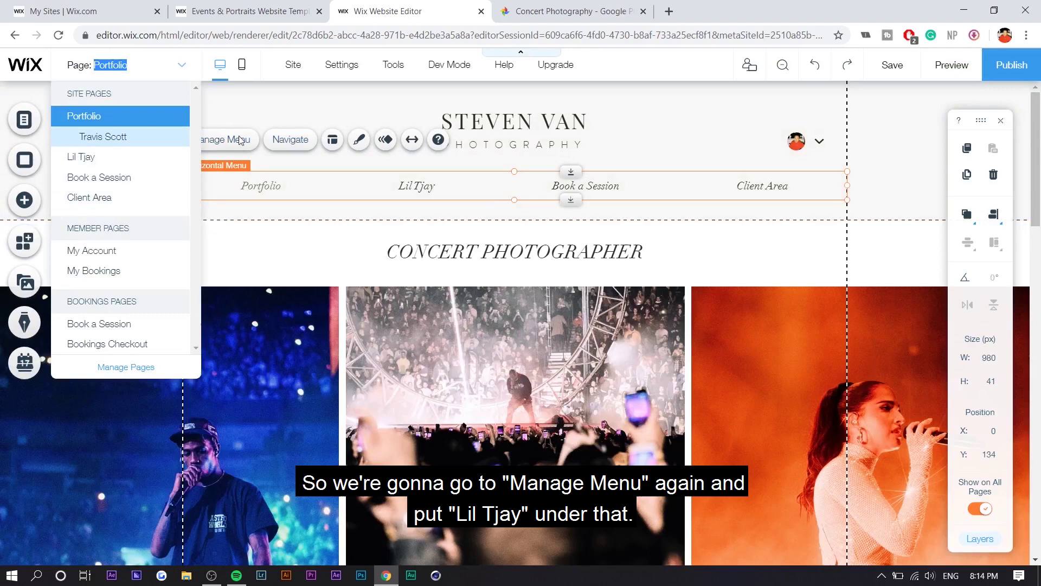
click(246, 142)
drag(260, 221, 296, 220)
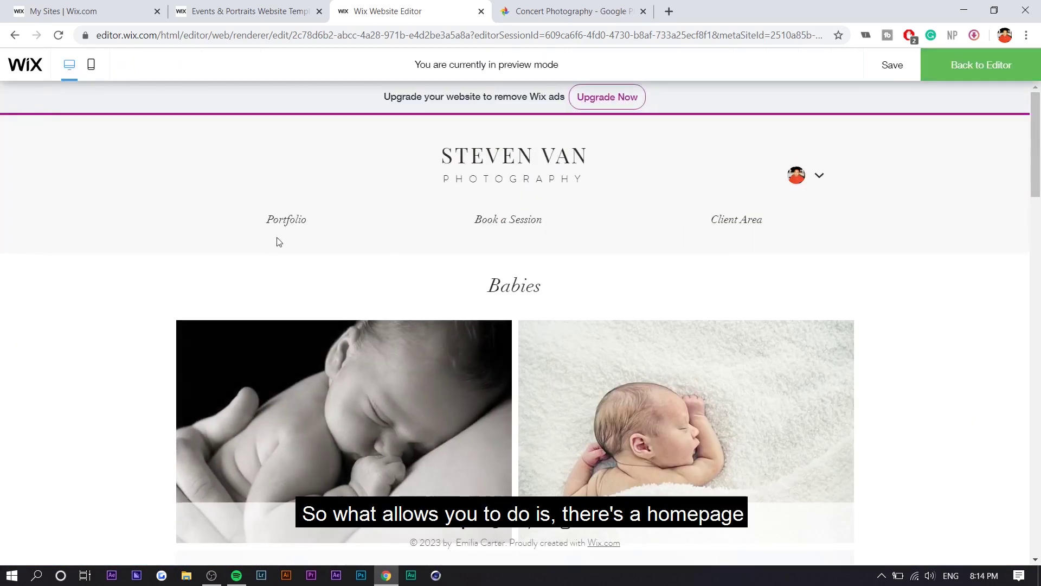
- Test the Portfolio dropdown by visiting Travis Scott and Lil Tjay, then return to Portfolio home
mouse_move(310, 243)
scroll(560, 379, down, 5)
scroll(564, 391, up, 5)
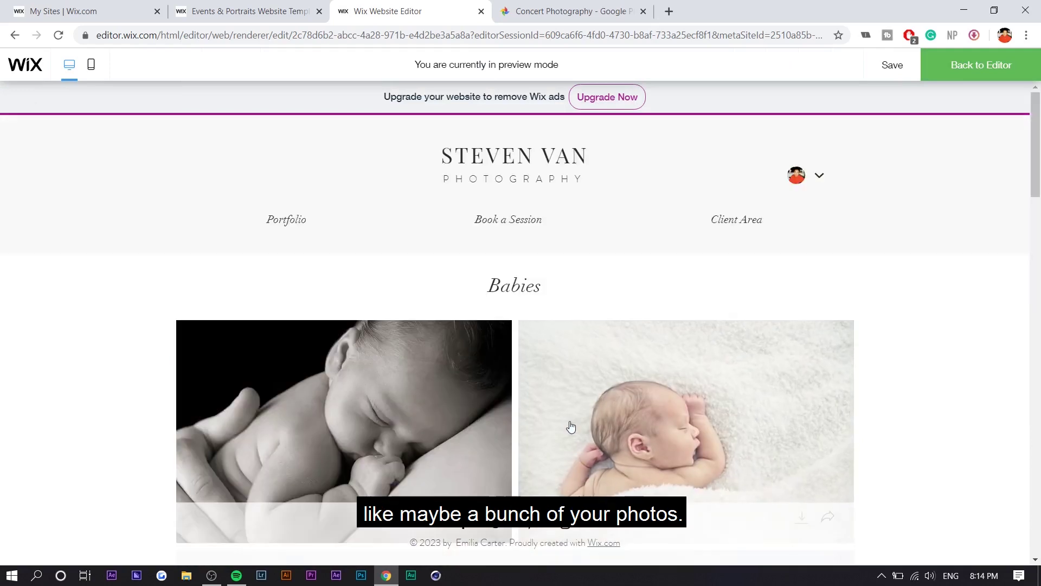
mouse_move(297, 225)
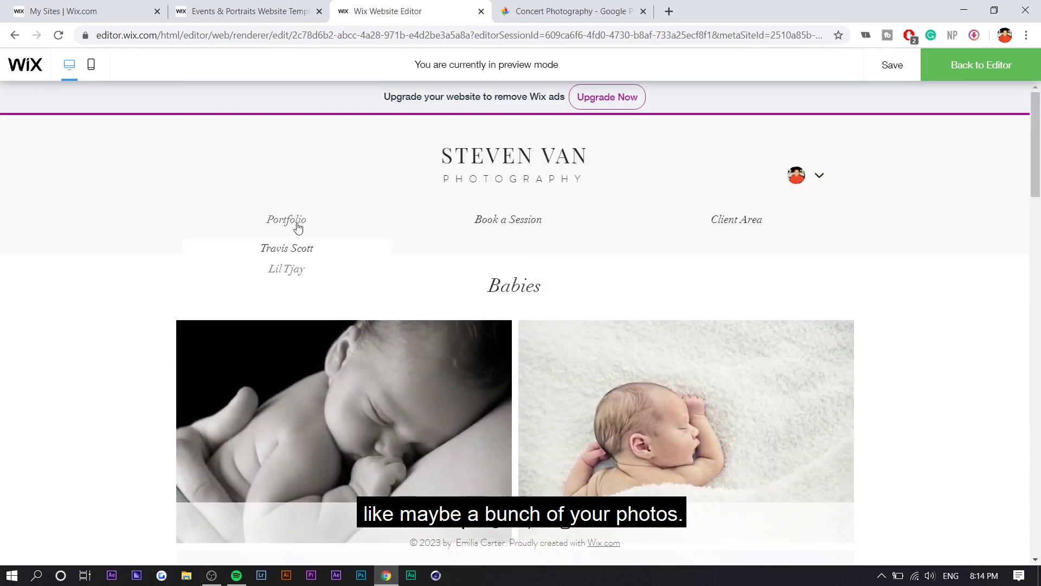
click(292, 249)
scroll(341, 445, down, 5)
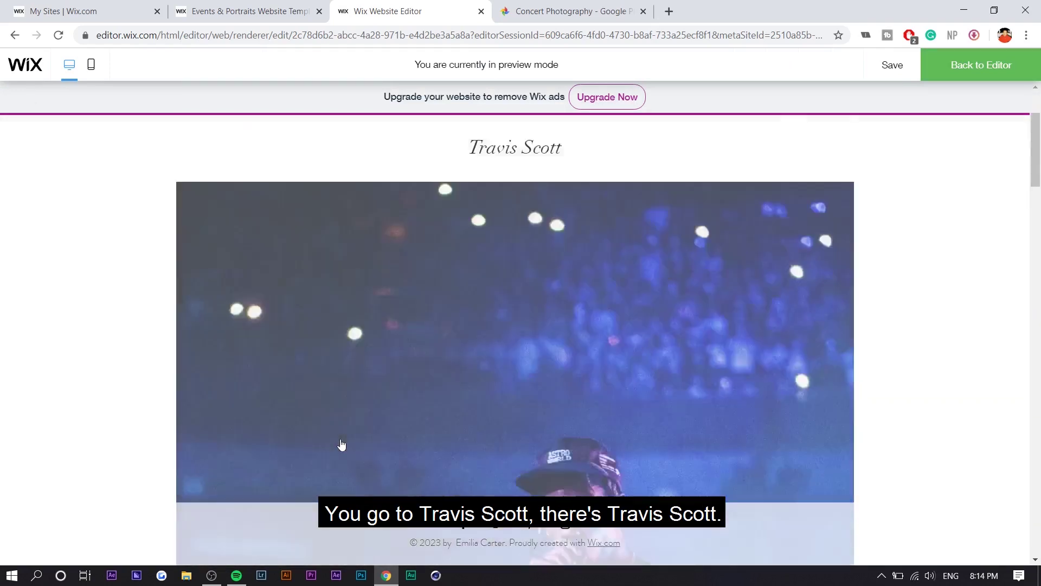
scroll(341, 445, up, 5)
mouse_move(291, 223)
click(294, 270)
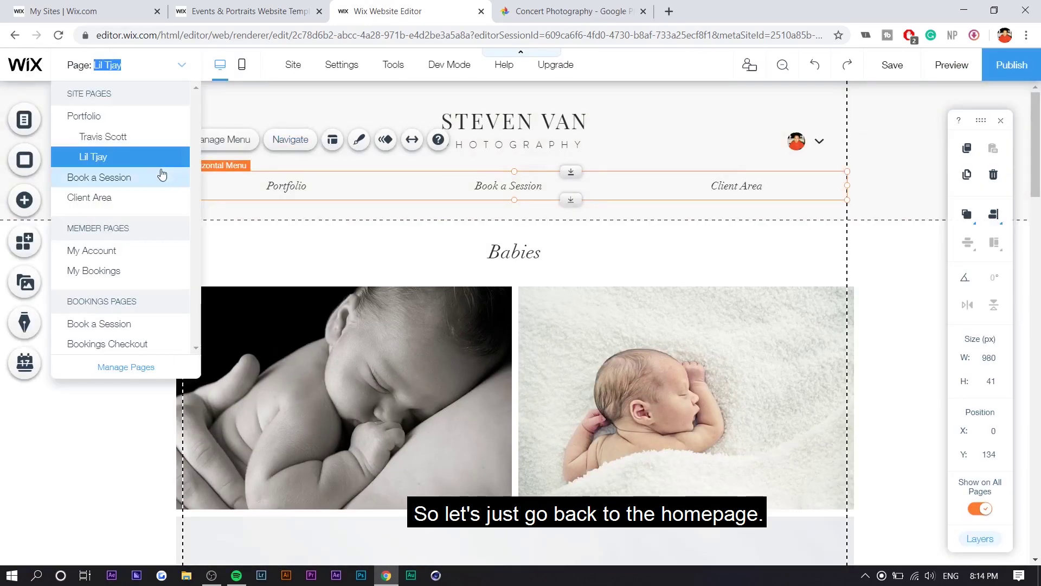
click(137, 110)
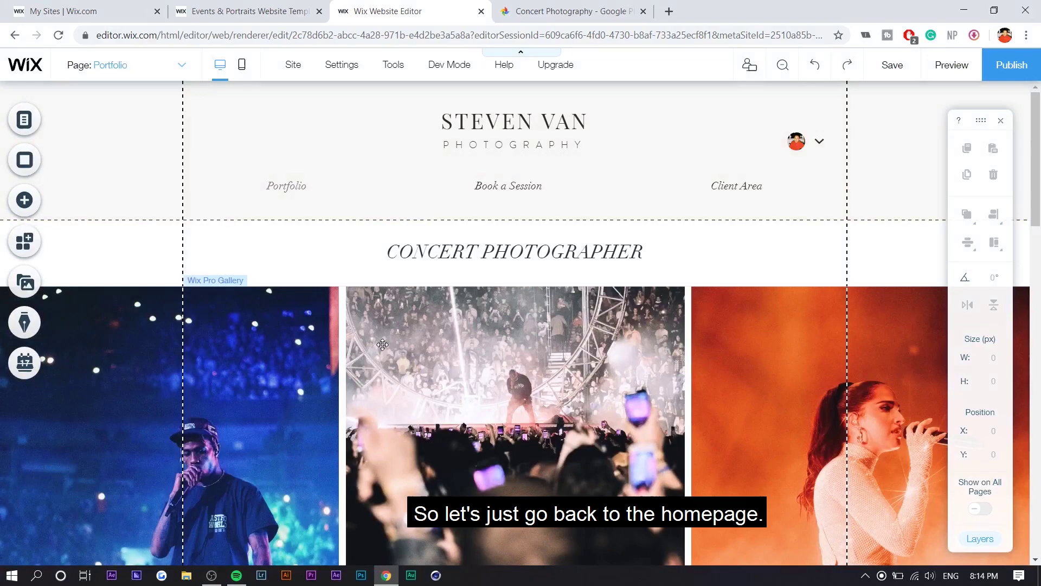
click(291, 186)
- Download several of the artist's concert photos from the shared Google Photos album
click(93, 157)
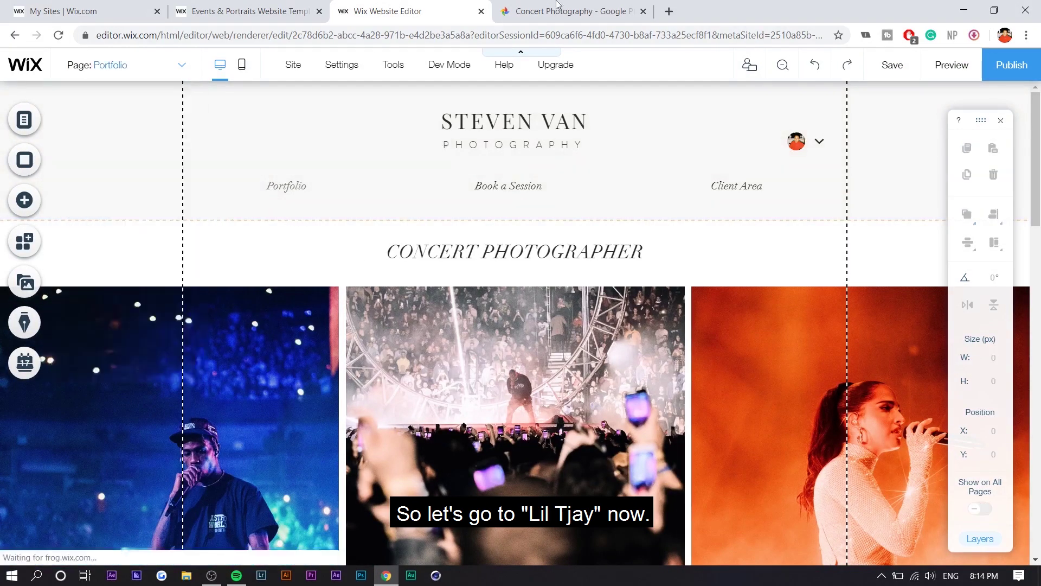
click(569, 11)
scroll(671, 375, down, 5)
scroll(671, 376, down, 3)
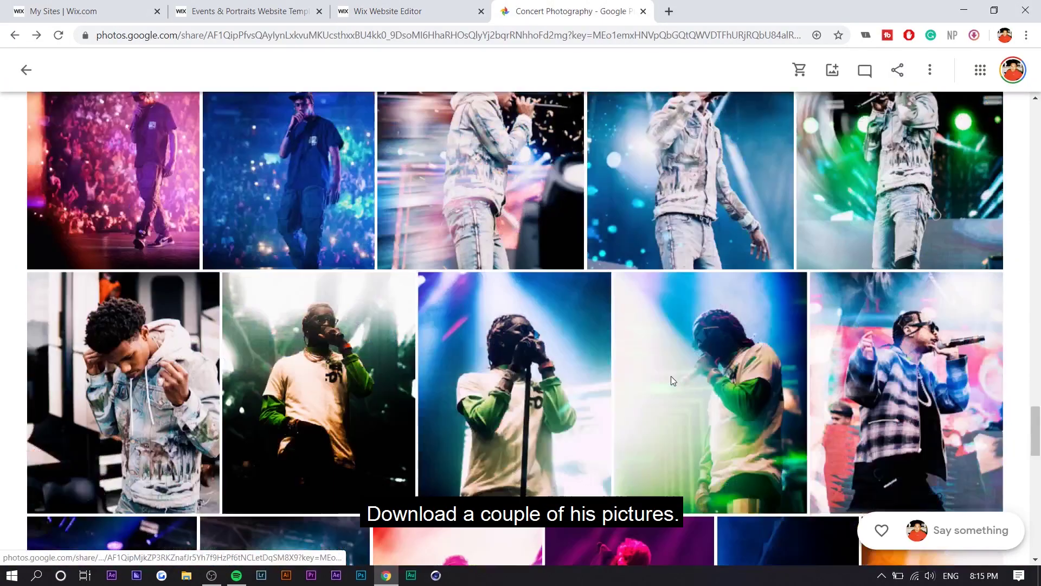
scroll(671, 376, up, 10)
scroll(442, 389, down, 10)
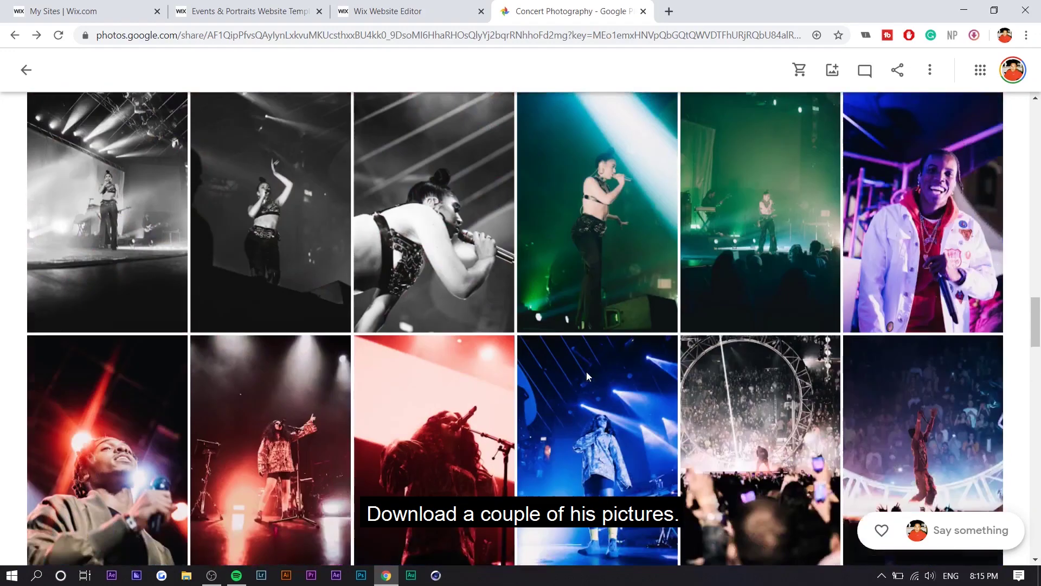
click(856, 110)
click(1015, 70)
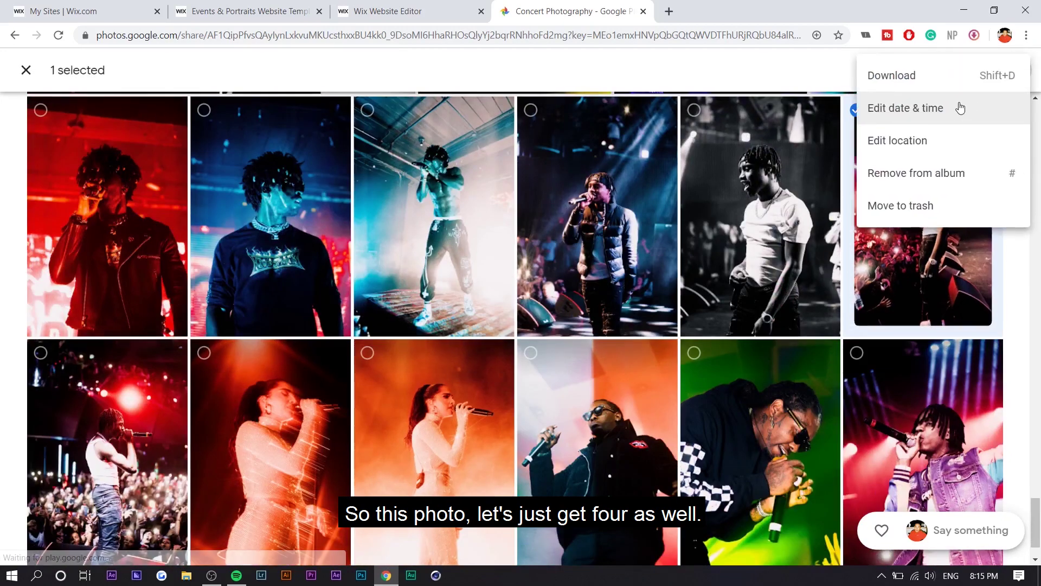
click(892, 74)
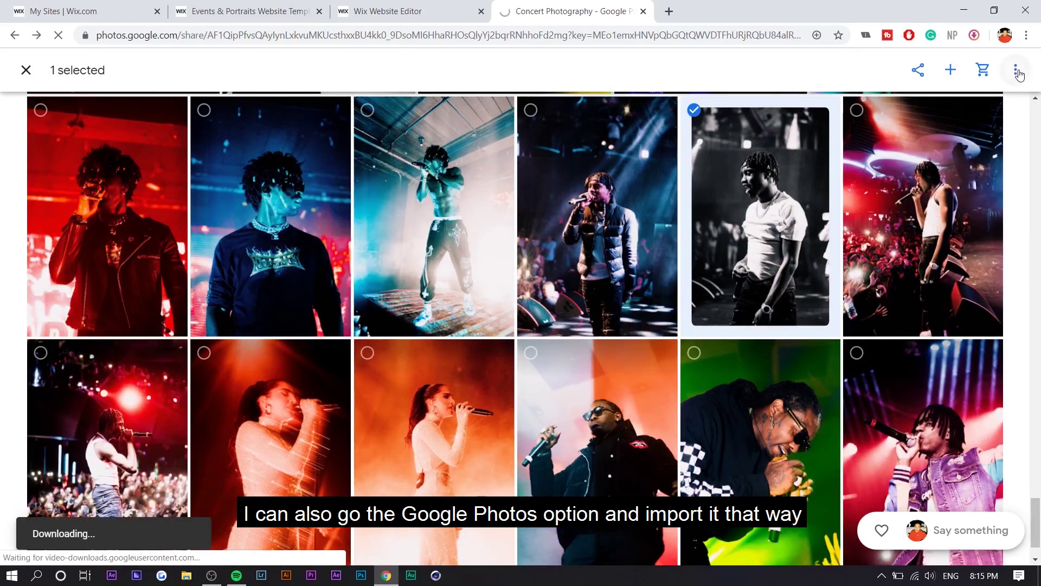
click(1016, 70)
click(892, 74)
click(531, 111)
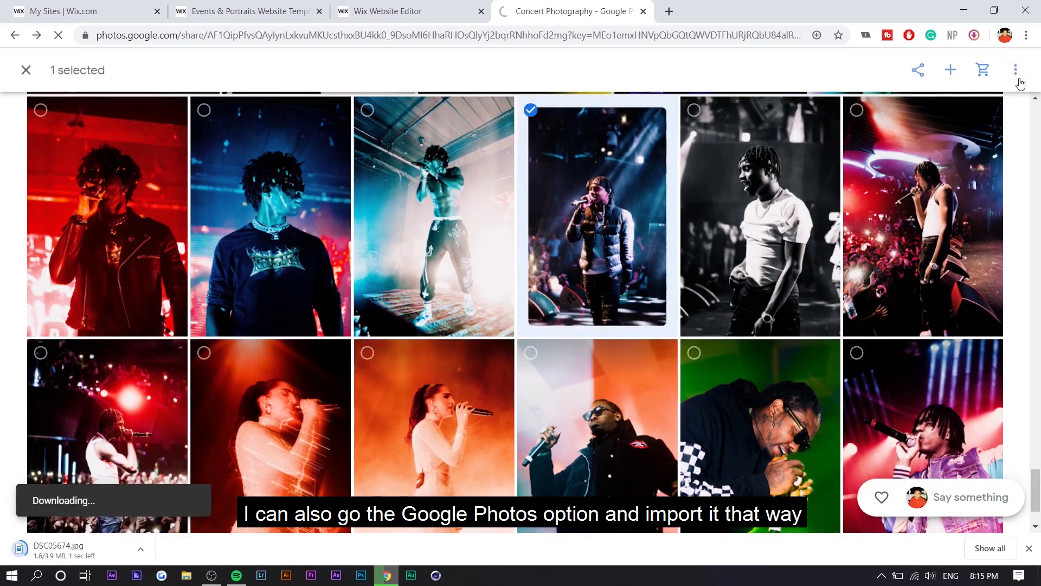
click(1015, 71)
click(994, 82)
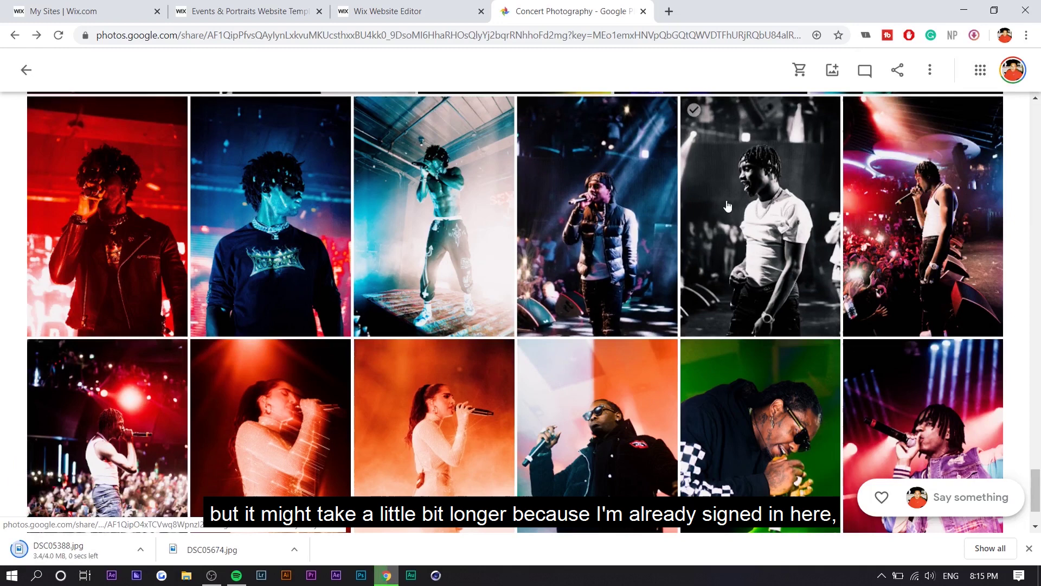
click(695, 110)
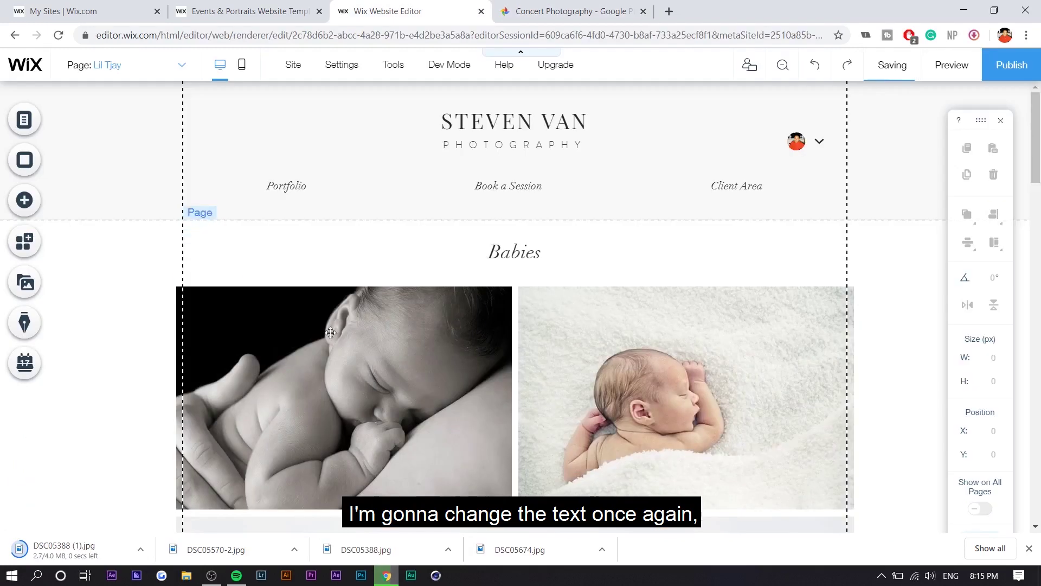
- Change the Babies heading on the page to read Lil Tjay
click(521, 249)
double_click(521, 250)
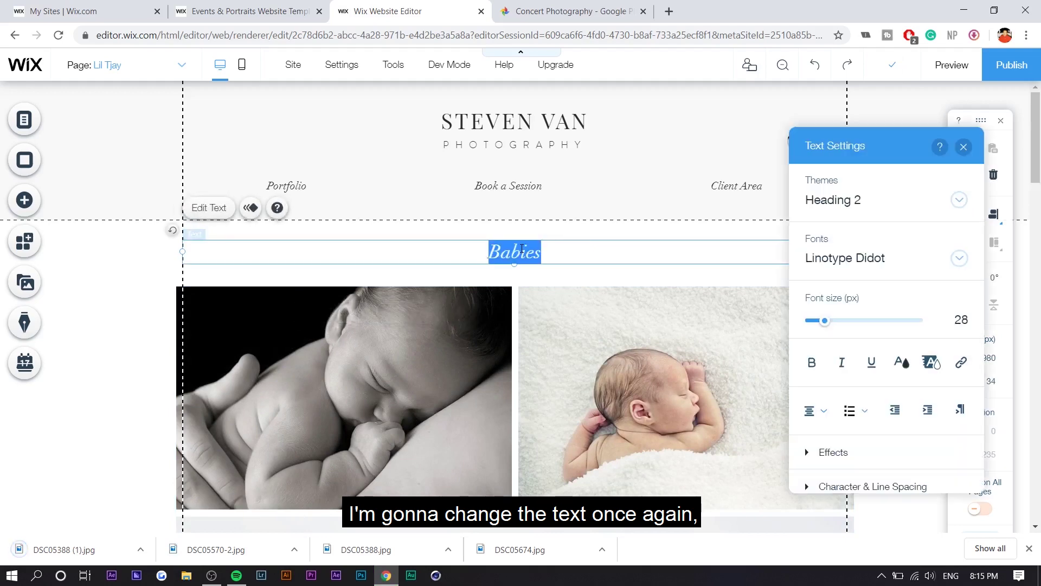
text(Lil Tjay)
- Delete all seven baby photos from the page's gallery
click(471, 336)
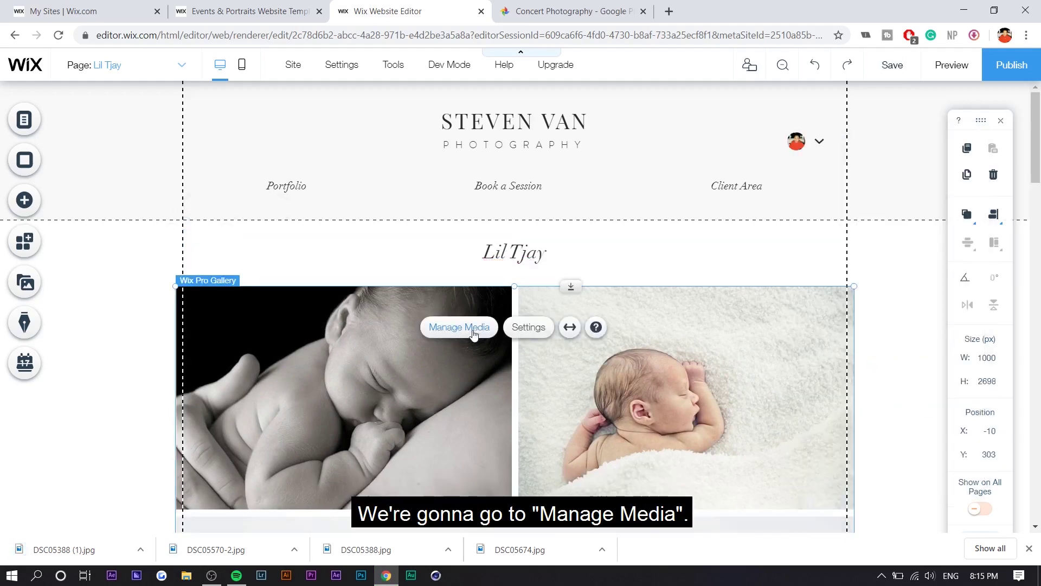
click(459, 326)
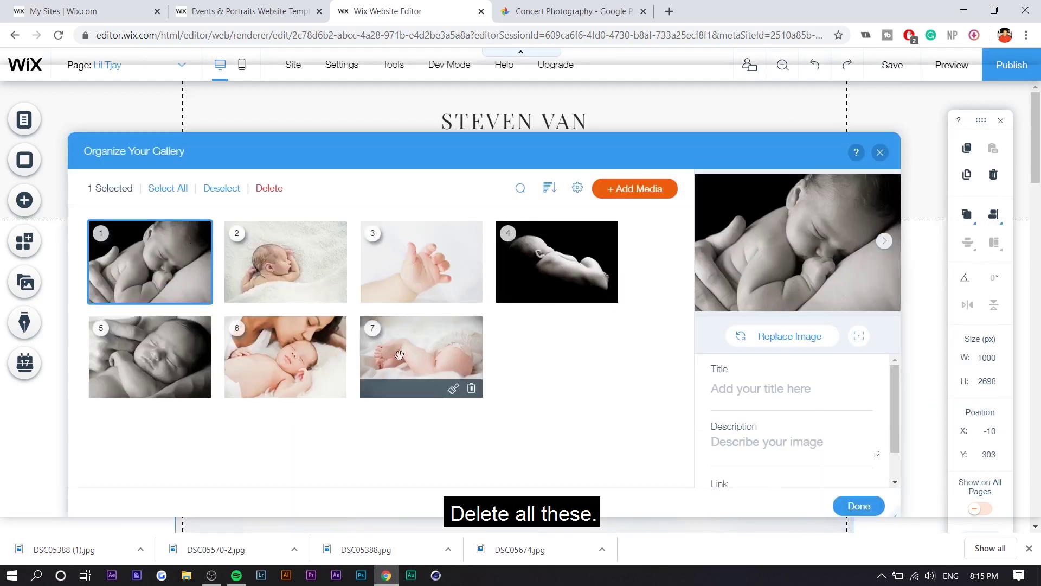
click(167, 187)
click(223, 194)
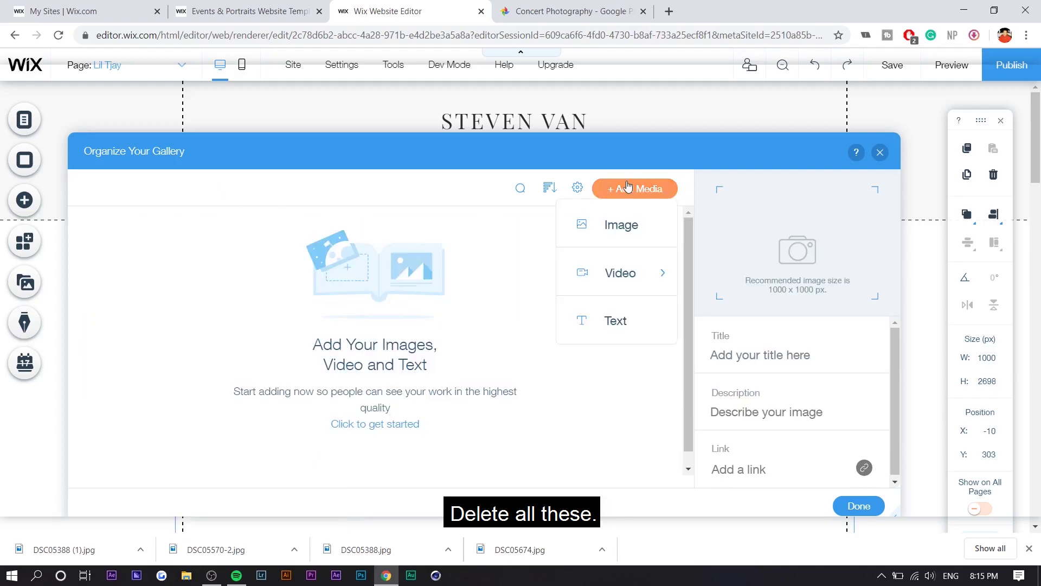
- Upload the downloaded concert shots and add four, including DSC05598-2 (2).jpg and DSC05388.jpg, to the gallery
click(621, 227)
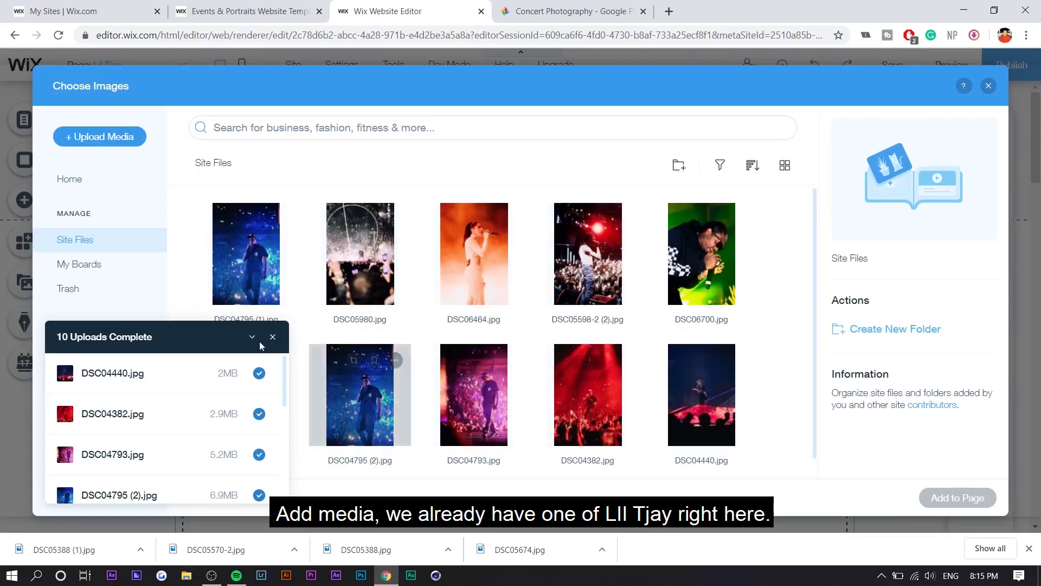
click(253, 338)
click(588, 255)
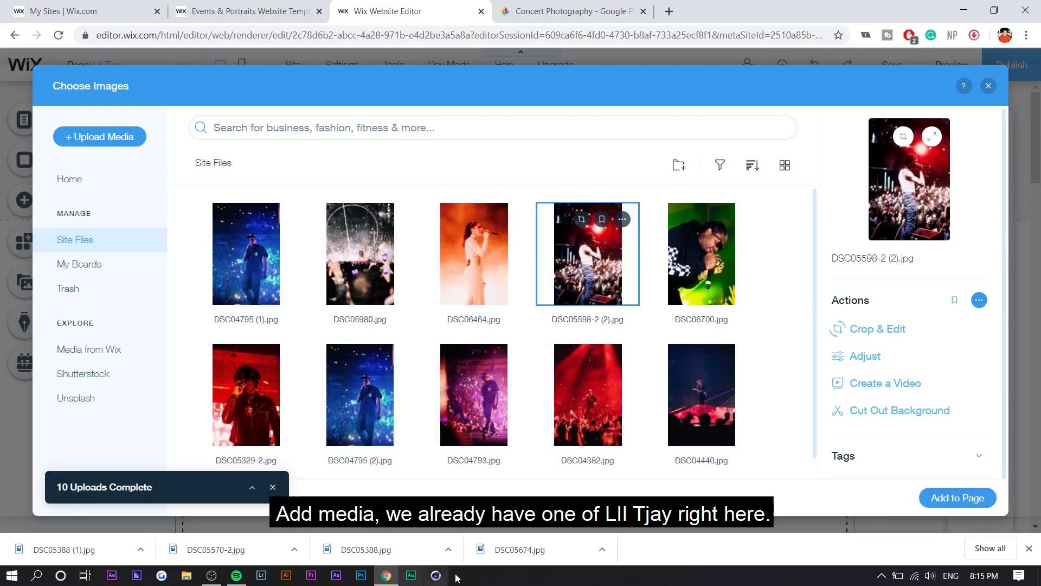
drag(465, 544, 407, 529)
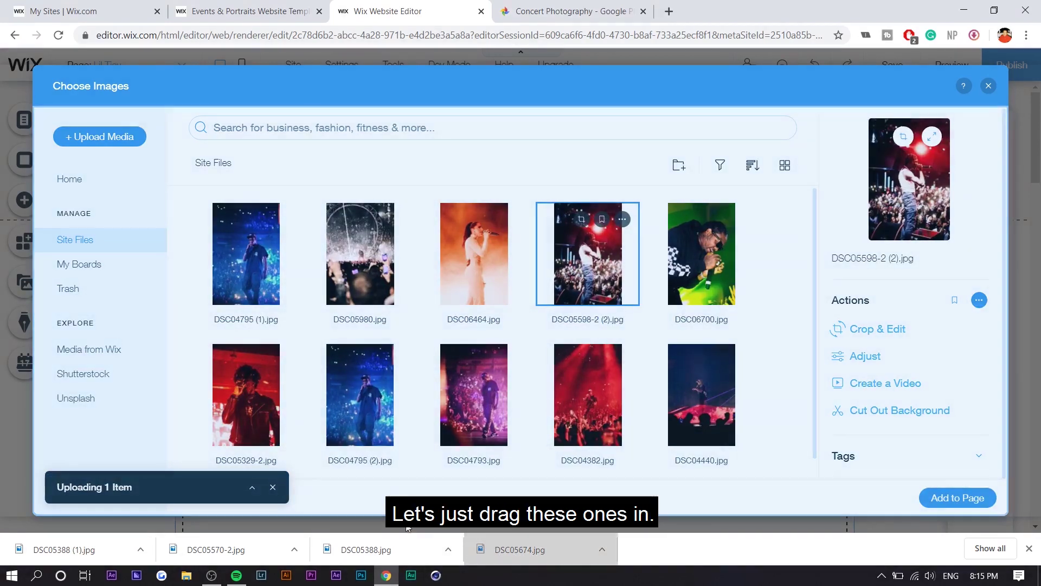
drag(277, 531, 334, 317)
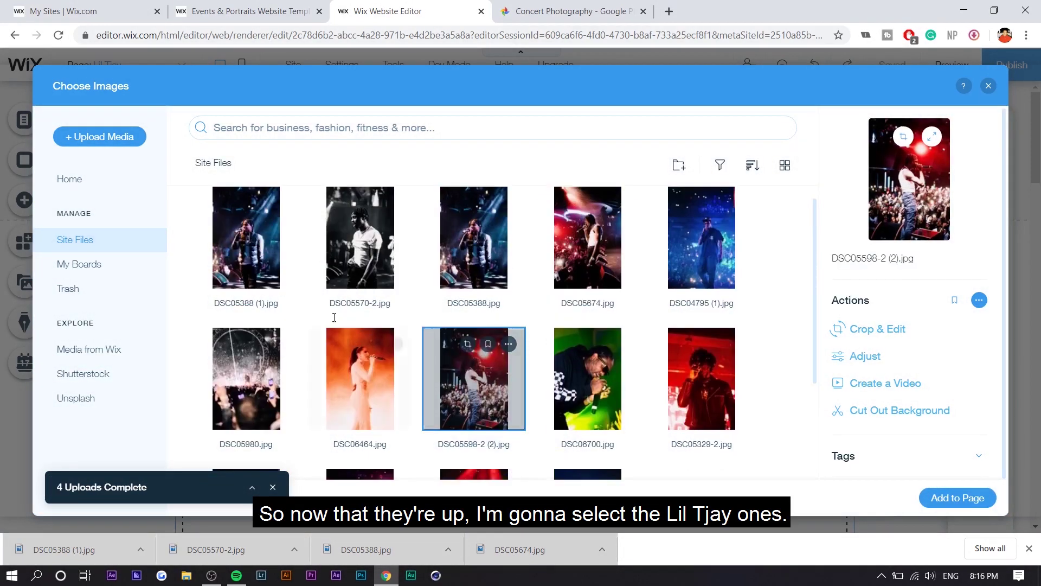
ctrl+click(246, 238)
ctrl+click(360, 238)
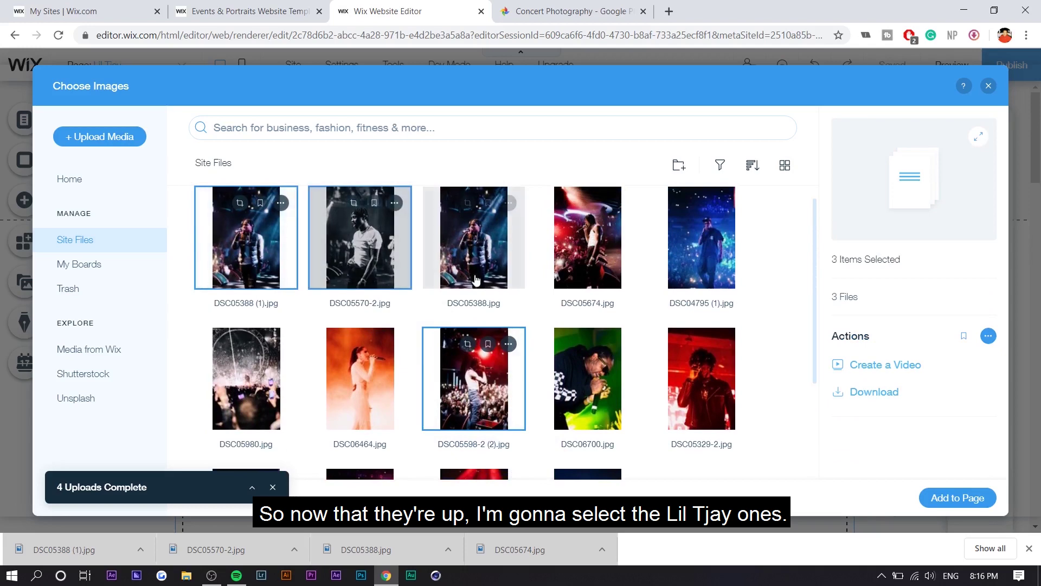
ctrl+click(475, 280)
click(957, 498)
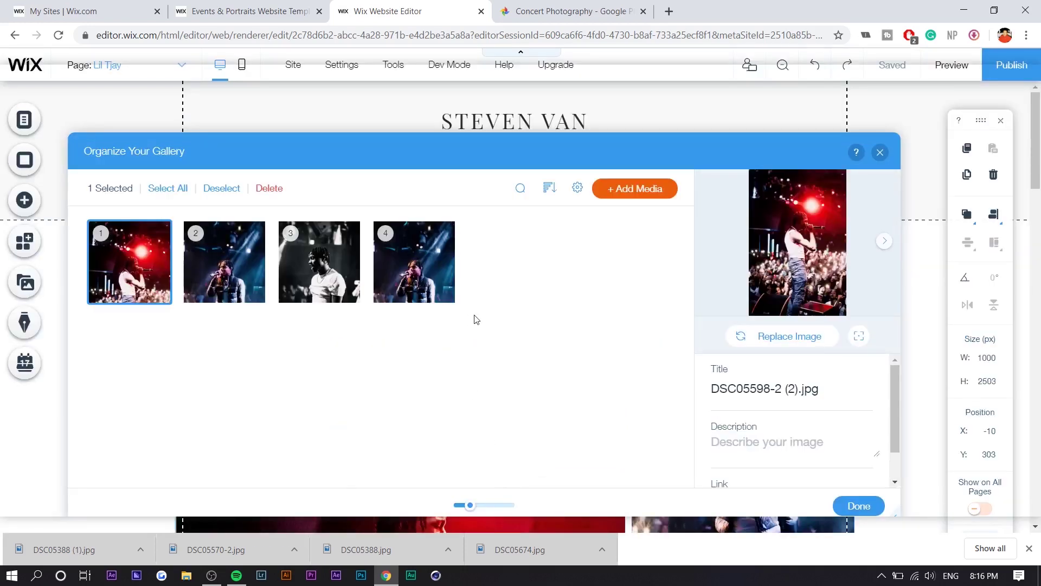
click(168, 188)
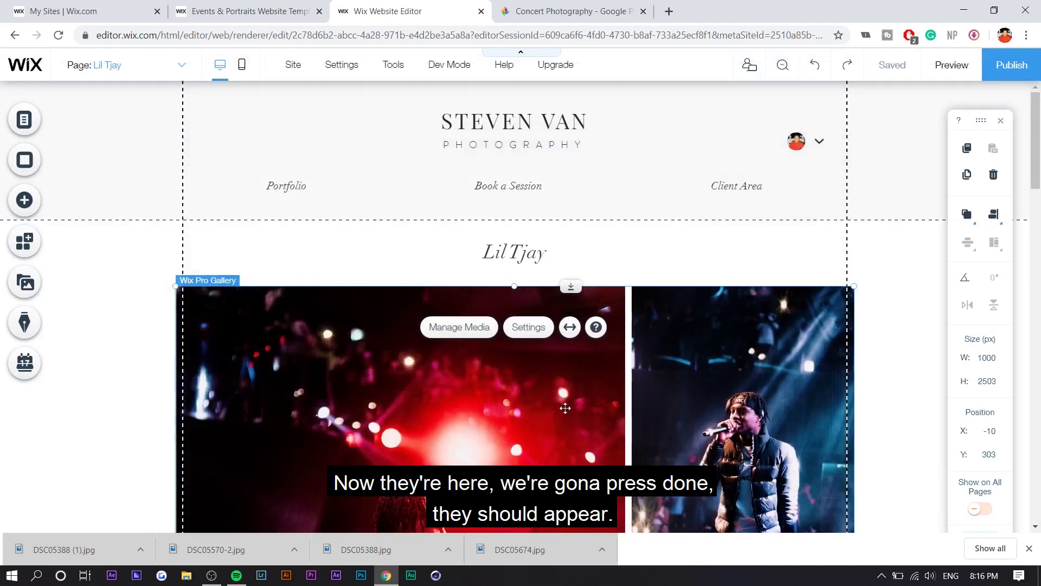
scroll(558, 404, down, 4)
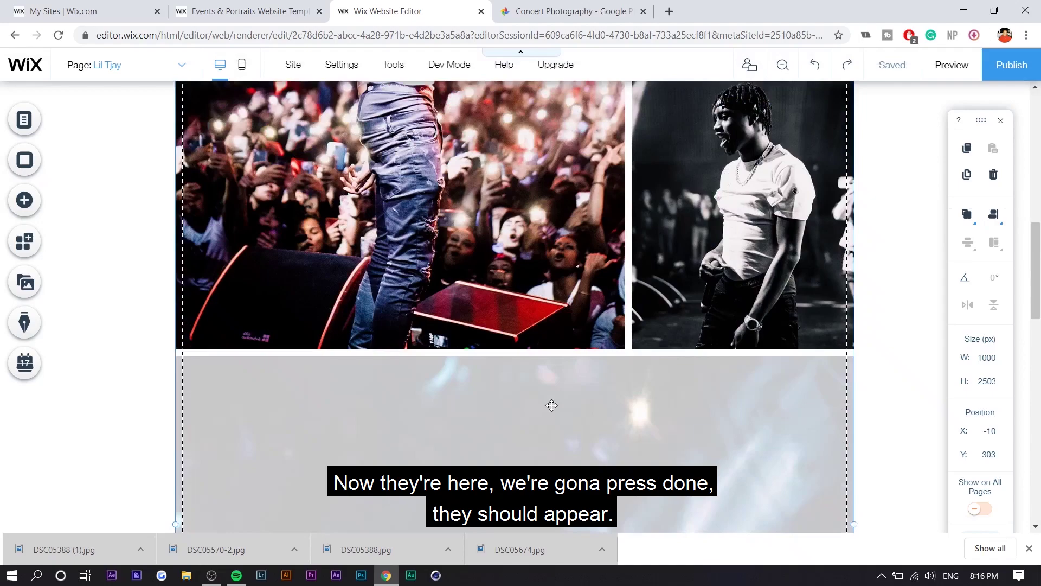
scroll(551, 405, down, 10)
scroll(557, 404, up, 6)
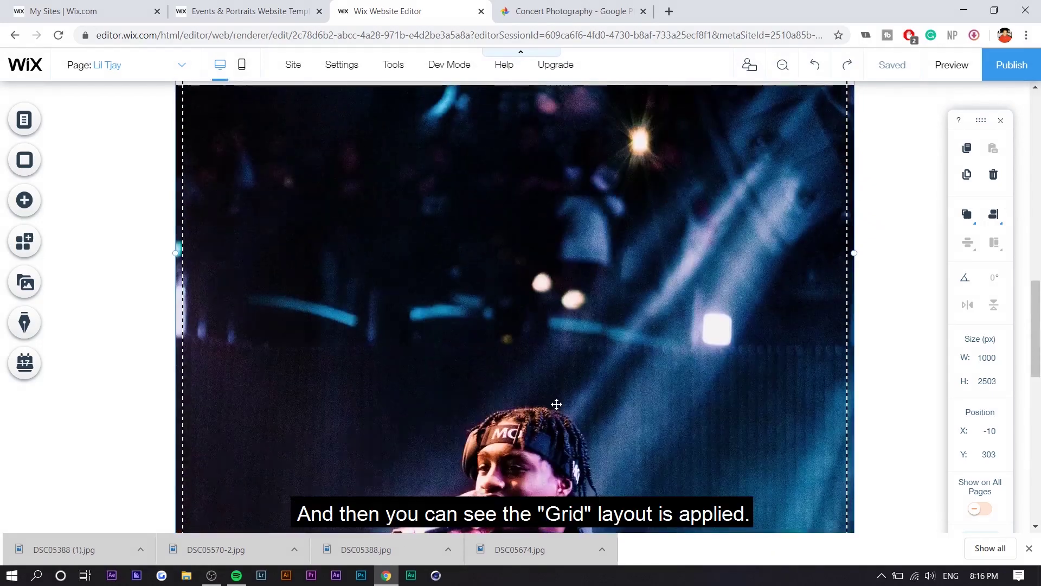
scroll(556, 404, up, 8)
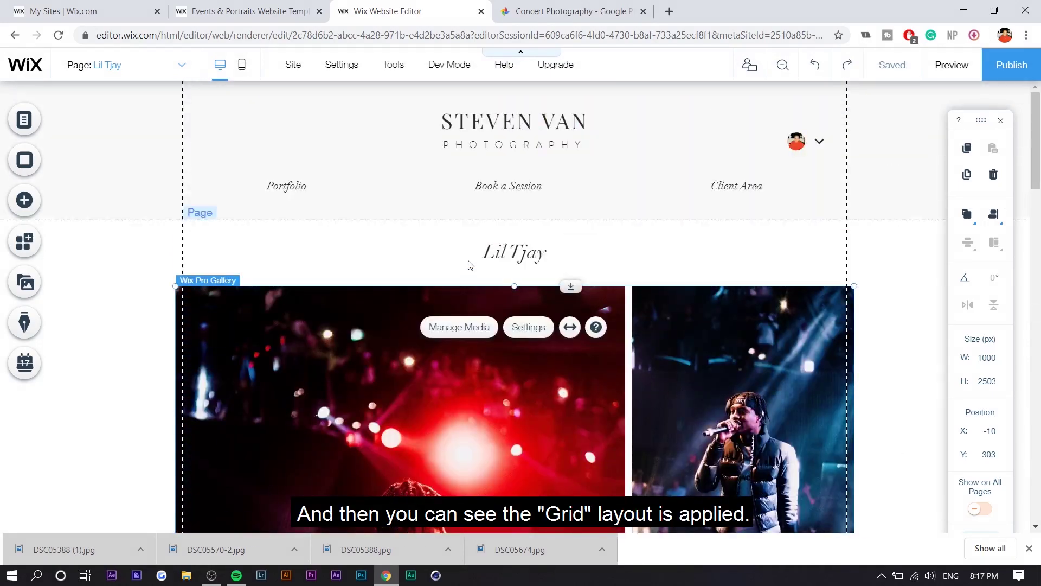
- Set the site title's font to Lulo Clean, keeping the Heading 1 theme
click(291, 185)
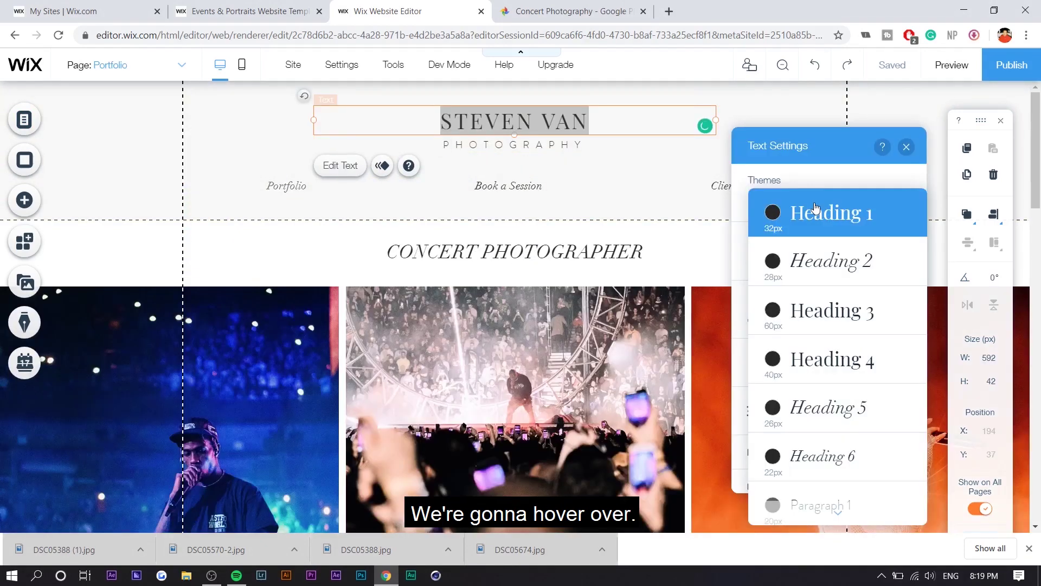
scroll(830, 402, down, 2)
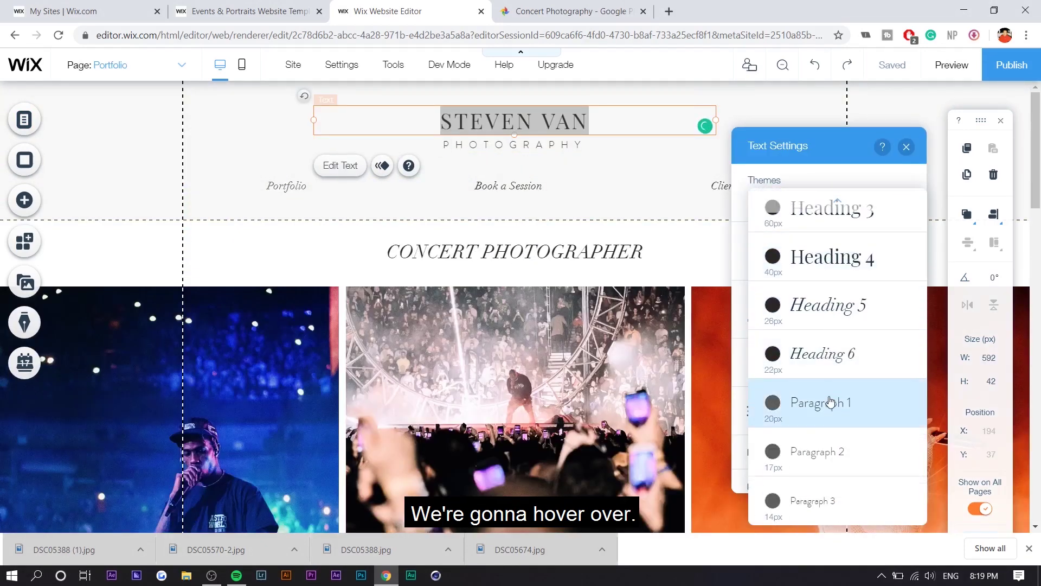
scroll(831, 402, up, 2)
click(813, 211)
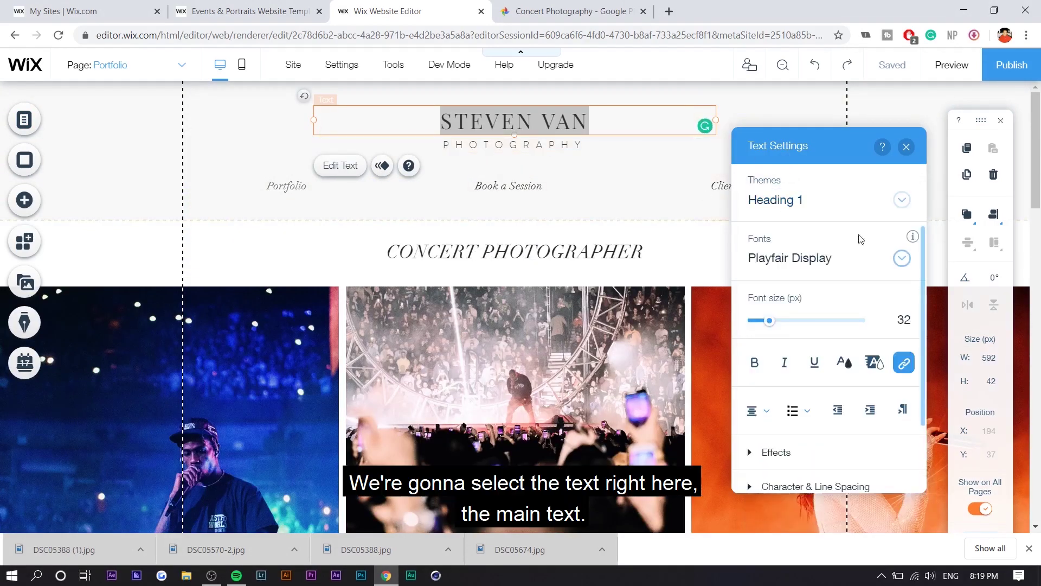
click(870, 256)
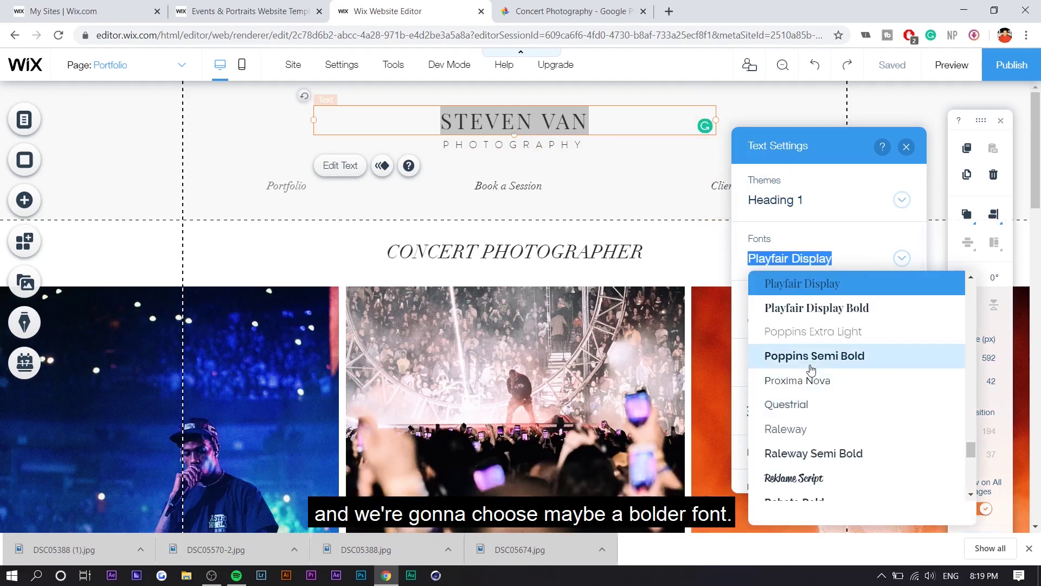
scroll(813, 385, down, 2)
scroll(922, 396, up, 5)
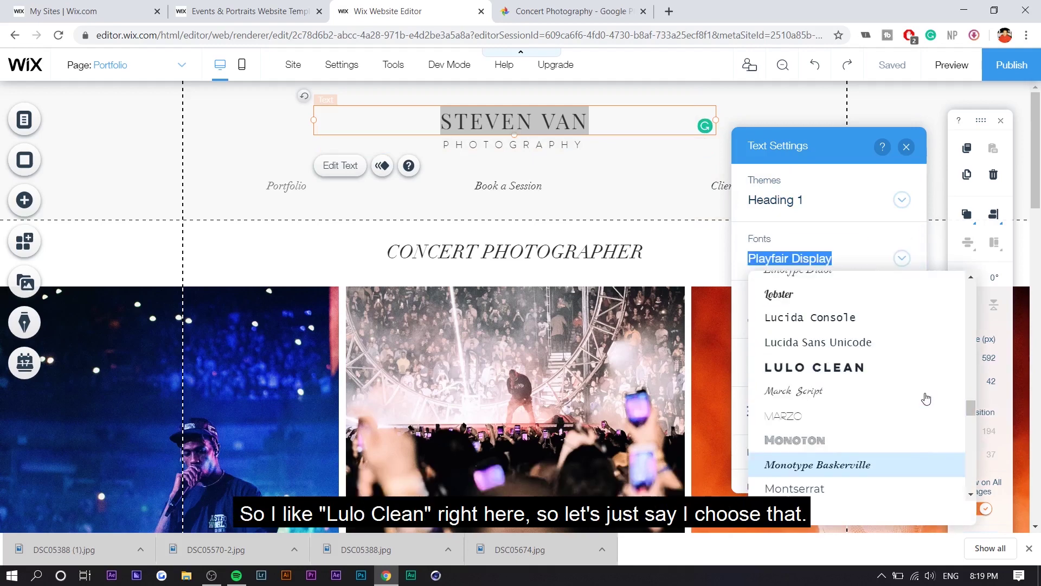
click(868, 368)
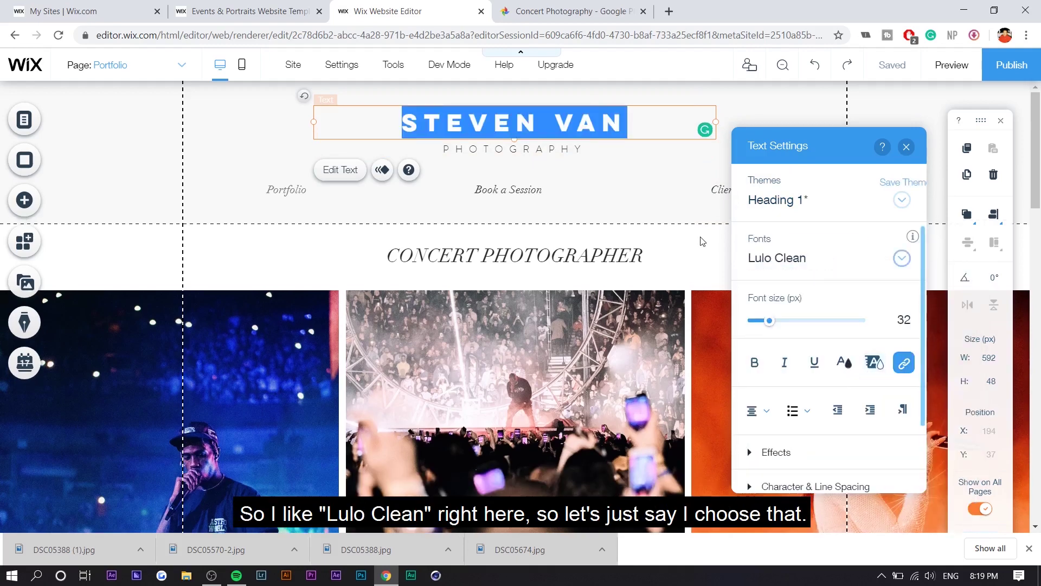
- Begin changing the CONCERT PHOTOGRAPHER heading's font away from Linotype Didot
click(621, 257)
double_click(621, 257)
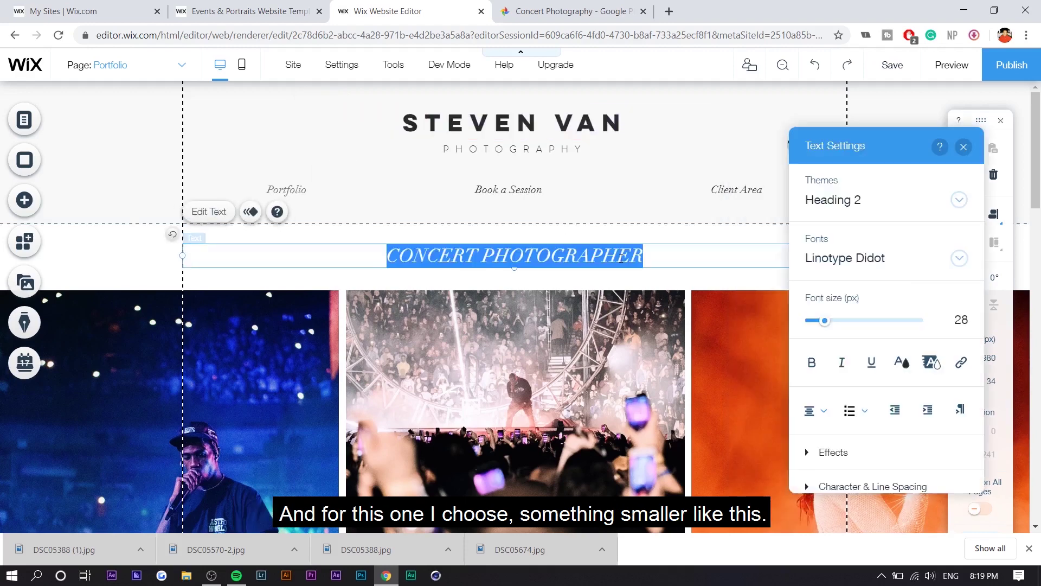
click(917, 248)
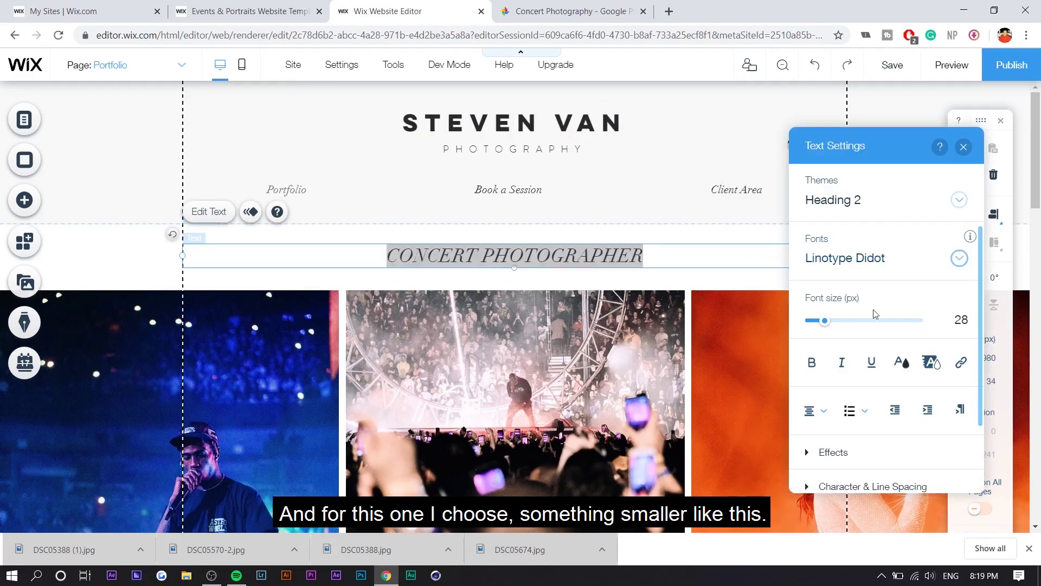
click(867, 258)
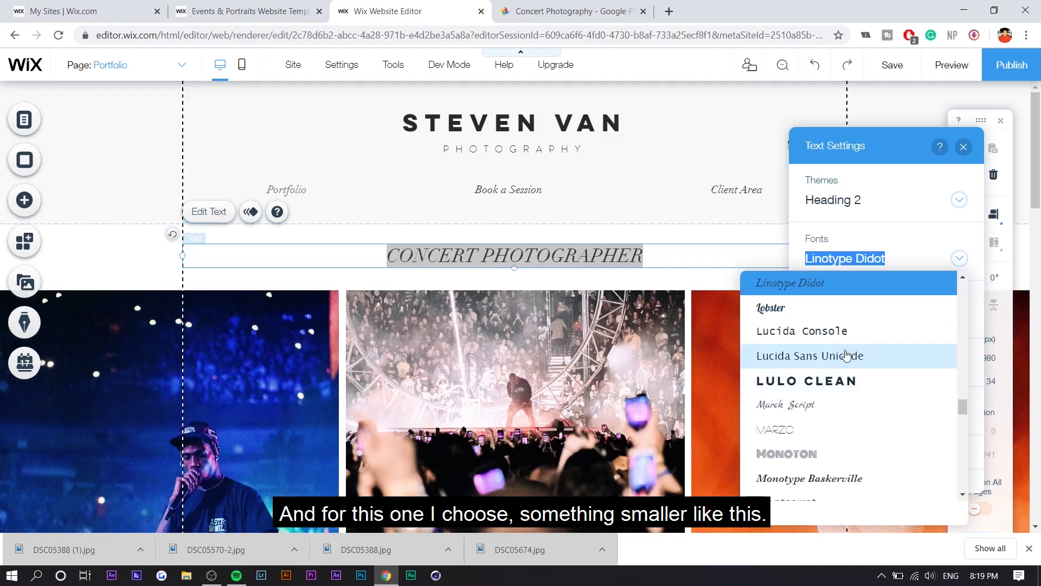
scroll(847, 355, down, 3)
- Apply Museo to CONCERT PHOTOGRAPHER and set the header to freeze while scrolling
click(830, 418)
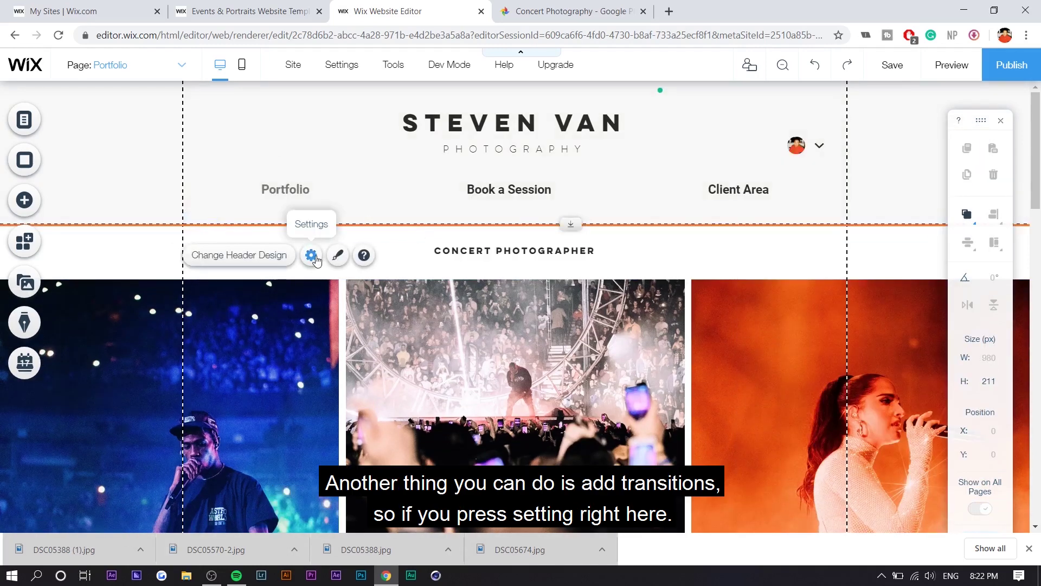
click(312, 255)
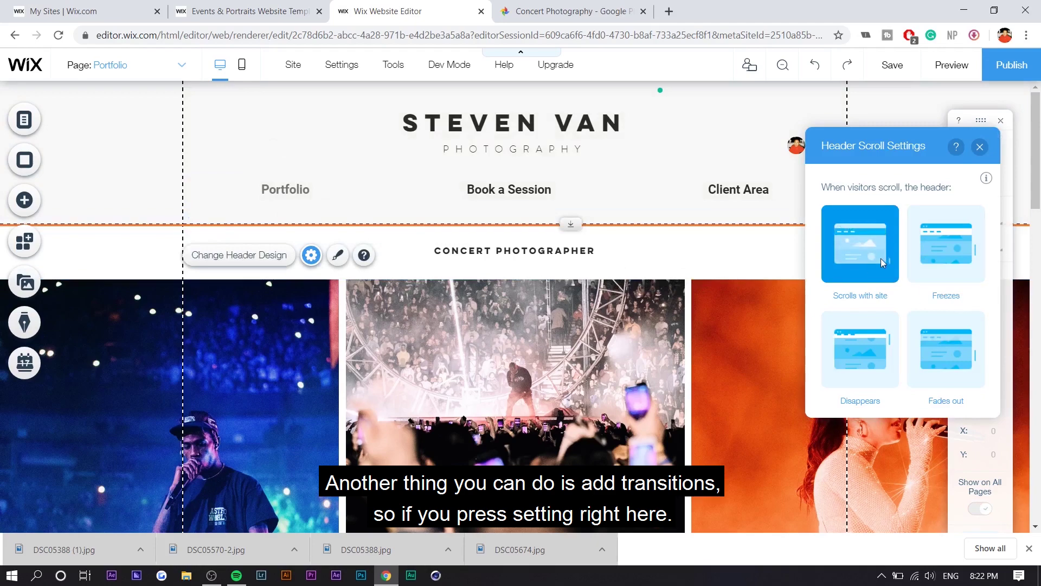
click(955, 245)
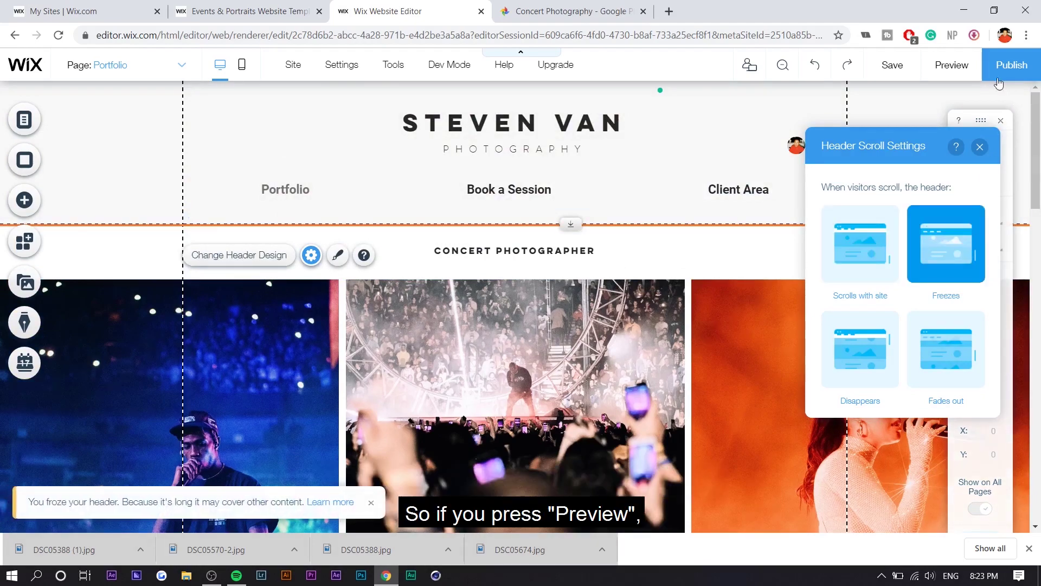
- Preview the site and scroll to confirm the header stays frozen at the top
click(952, 64)
scroll(666, 274, down, 3)
scroll(664, 275, down, 3)
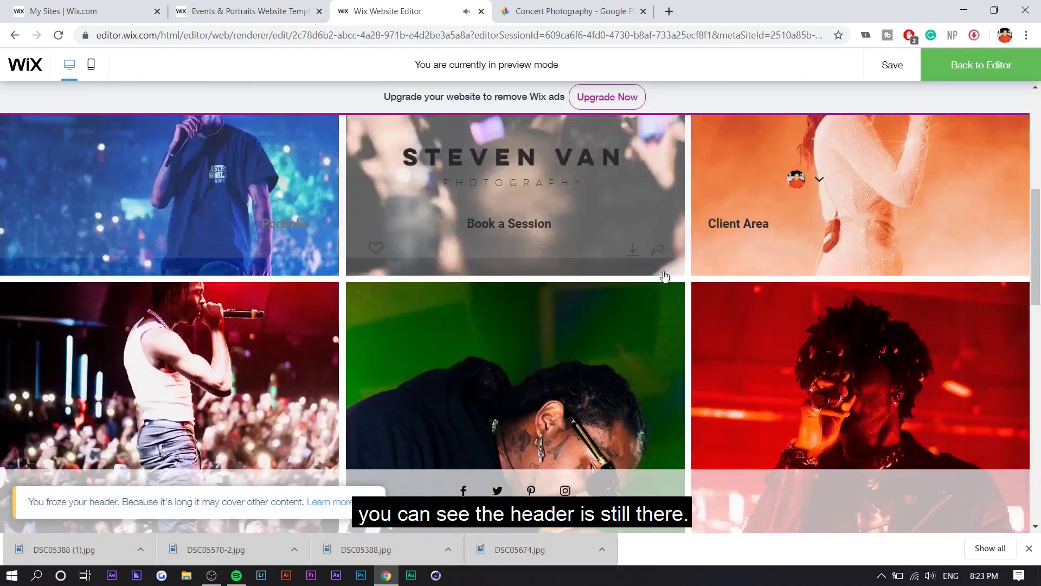
scroll(668, 274, up, 8)
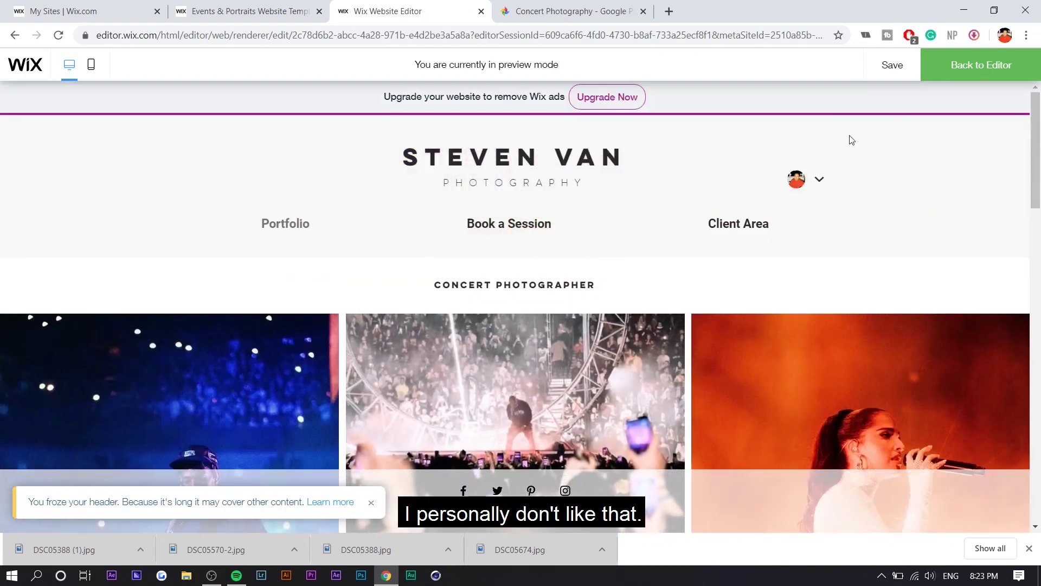
click(959, 64)
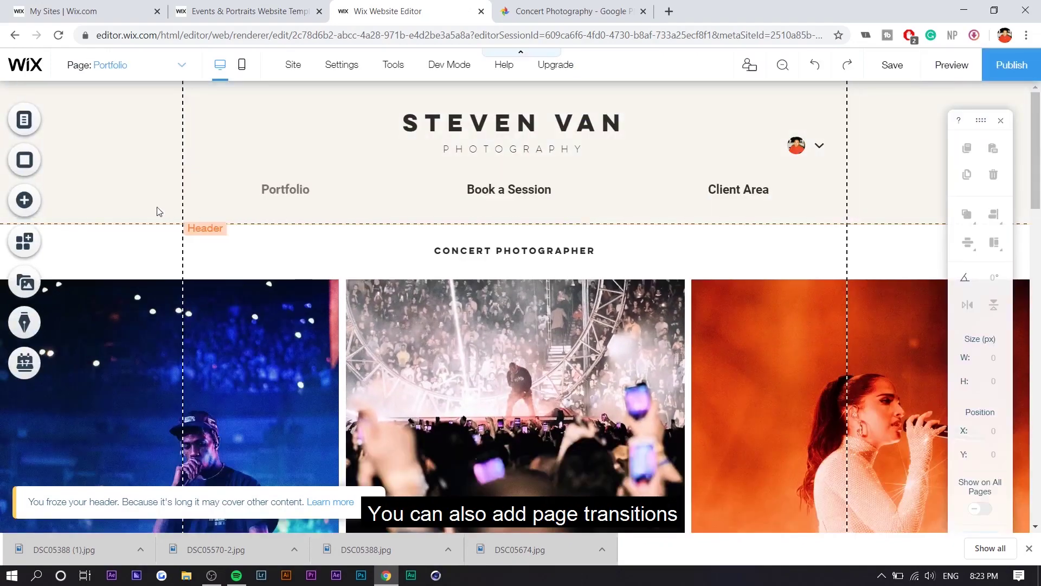
- Try the Vertical, Out-In and Cross Fade page transitions, settling on Horizontal
click(23, 120)
click(367, 194)
click(366, 194)
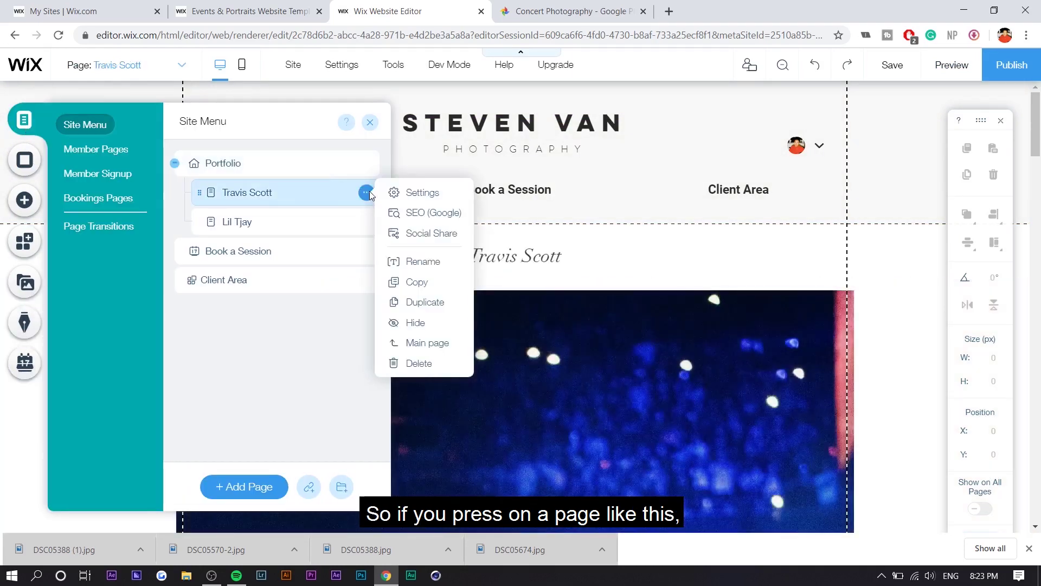
click(401, 193)
click(86, 227)
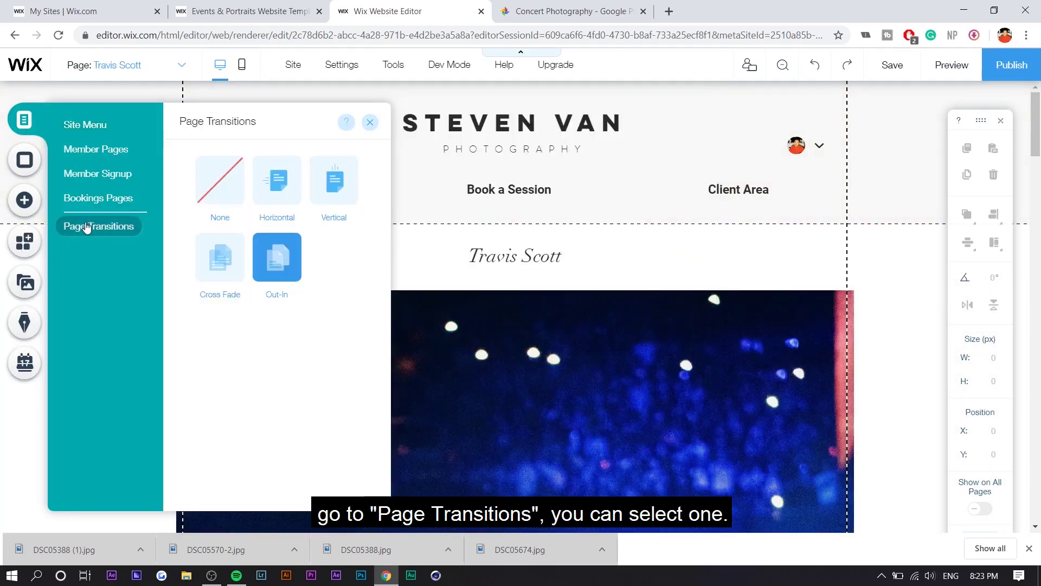
click(346, 189)
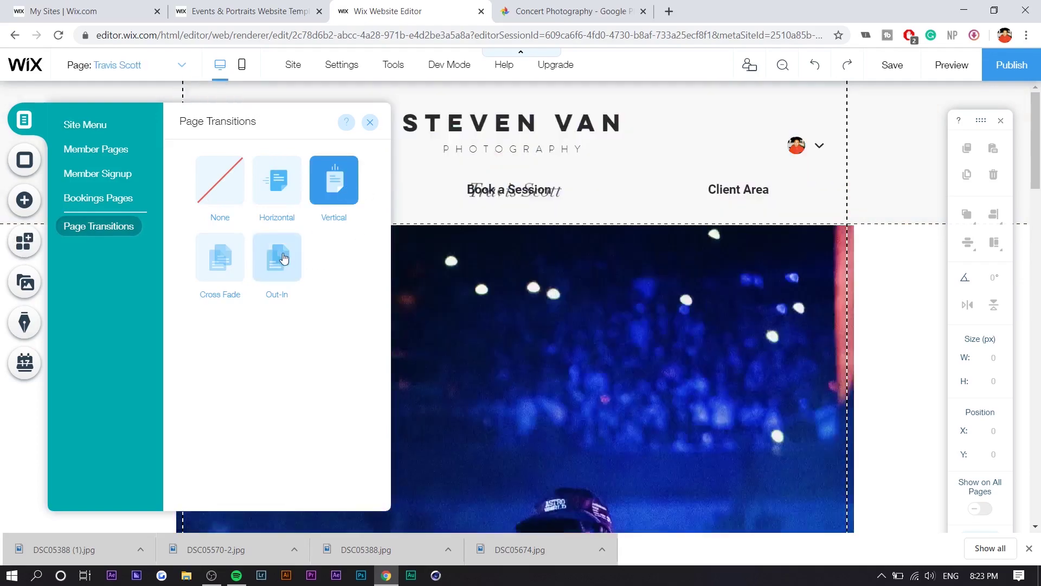
click(267, 258)
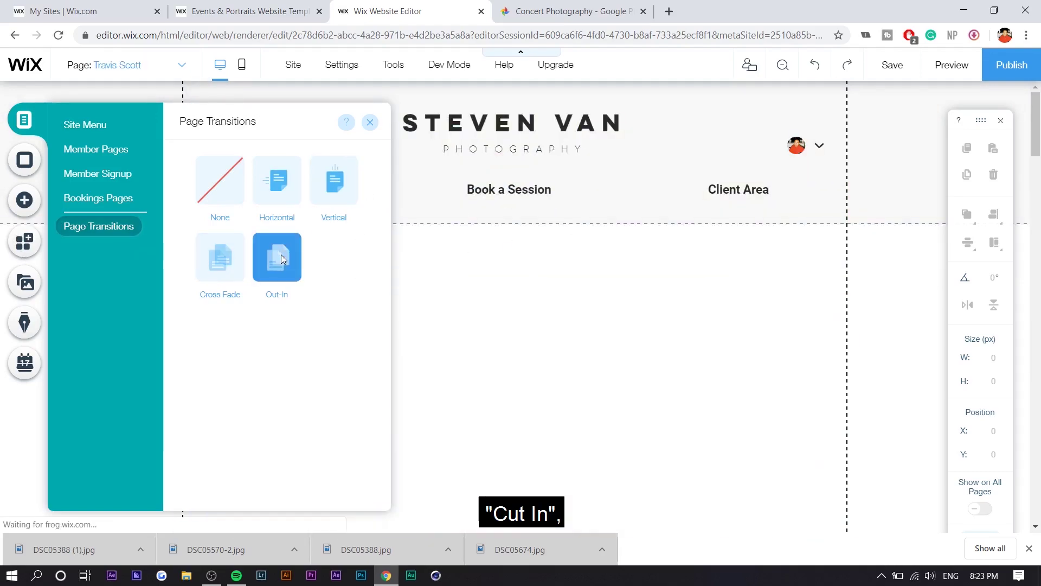
click(223, 253)
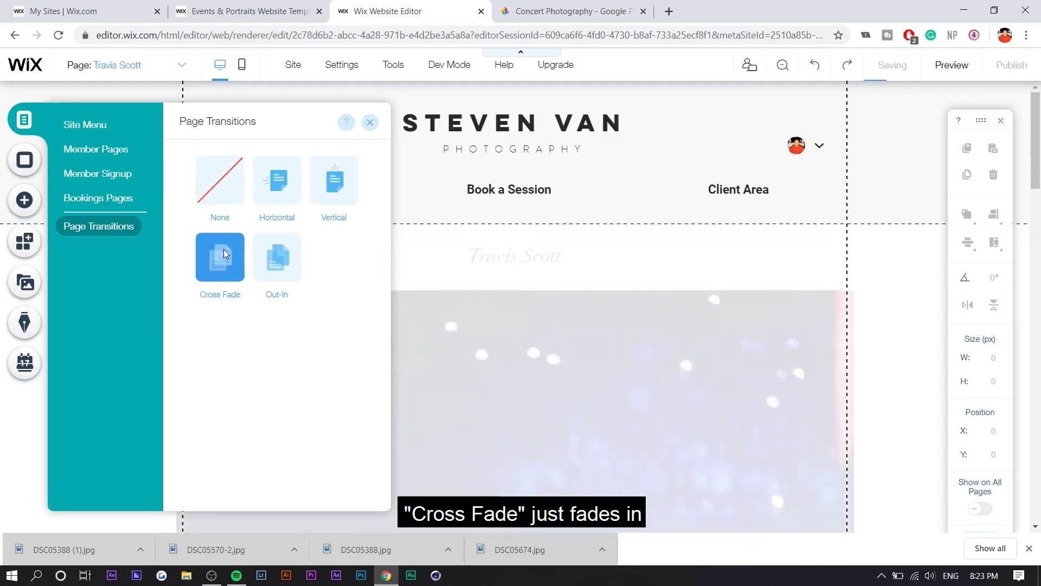
click(277, 199)
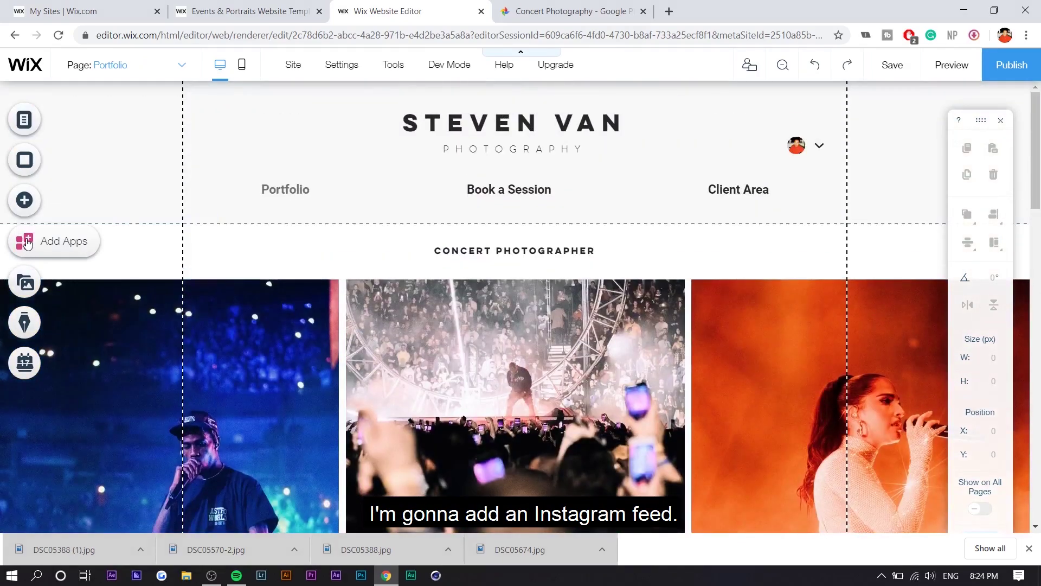
- Add the Instagram Feed app from the App Market and drag it below the header
click(25, 242)
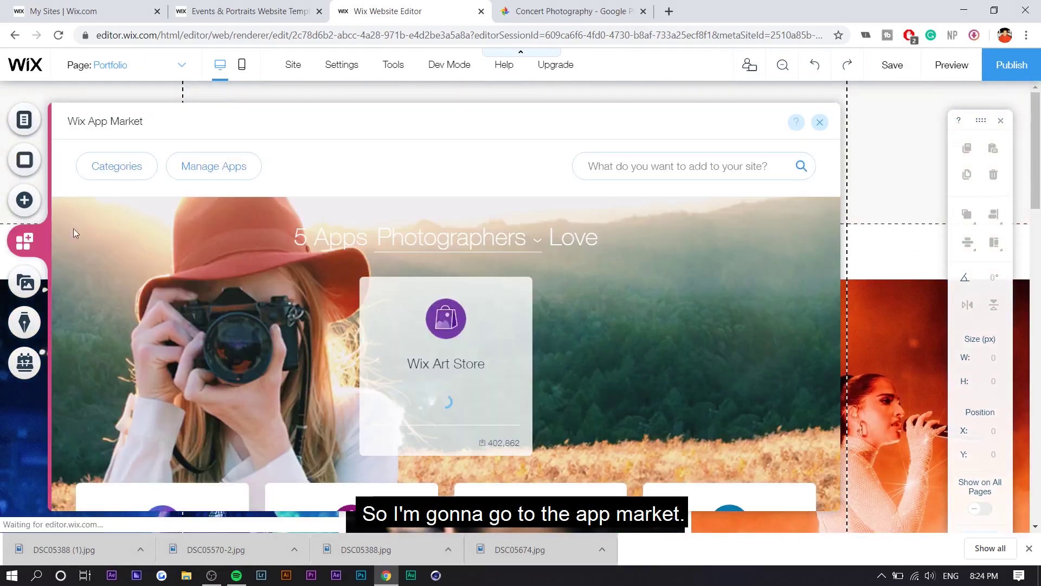
scroll(271, 395, down, 5)
click(162, 334)
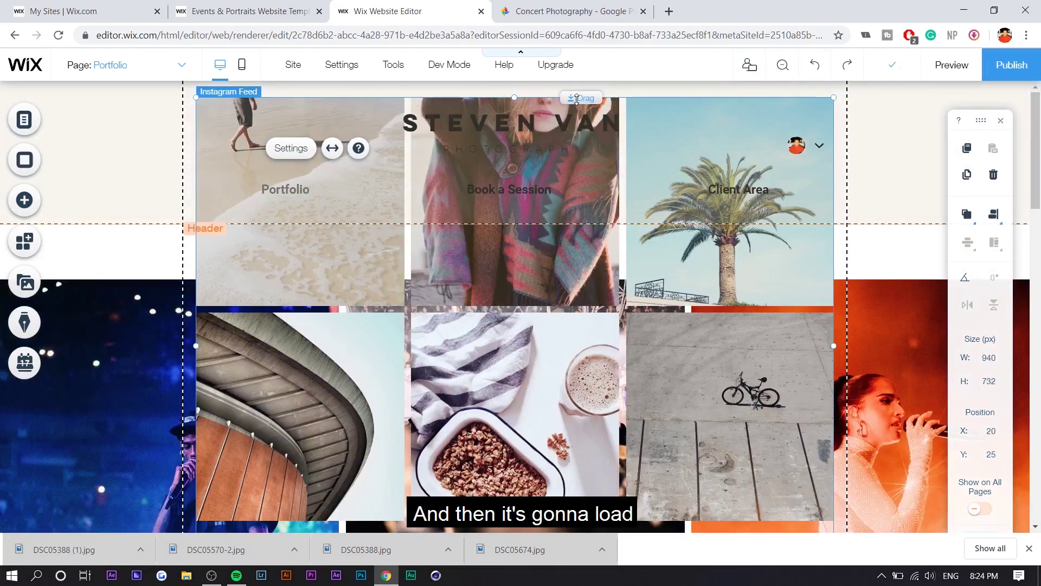
drag(576, 100, 577, 202)
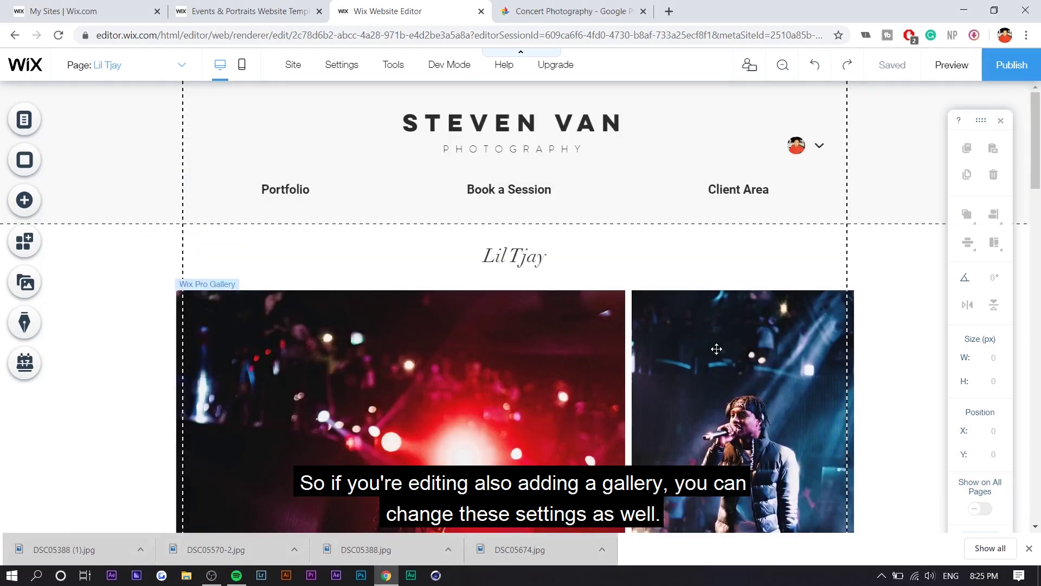
- Preview the finished site, return to the editor, and publish it to its wixsite address
scroll(651, 428, down, 6)
scroll(652, 429, up, 6)
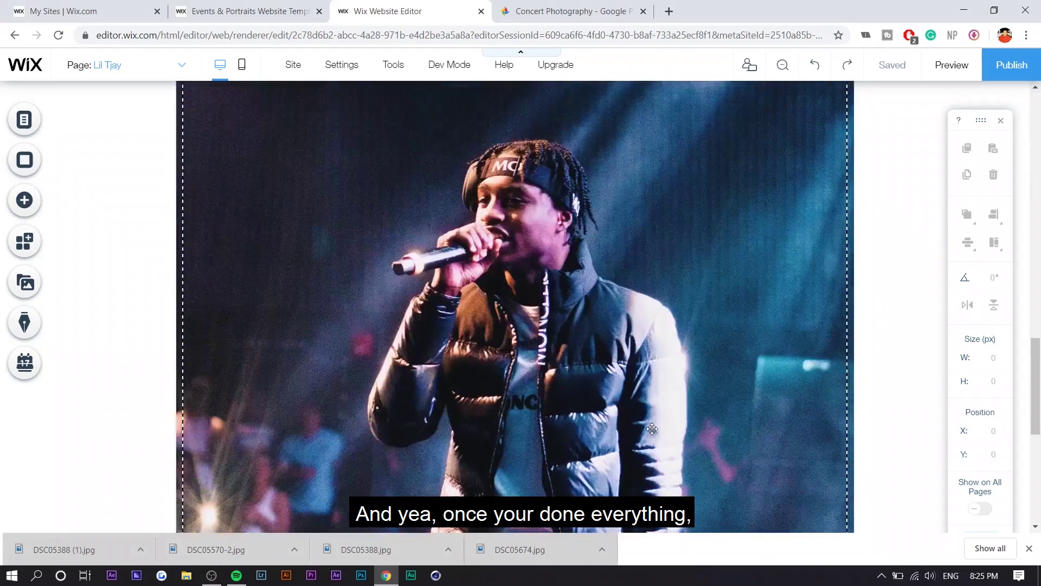
click(951, 64)
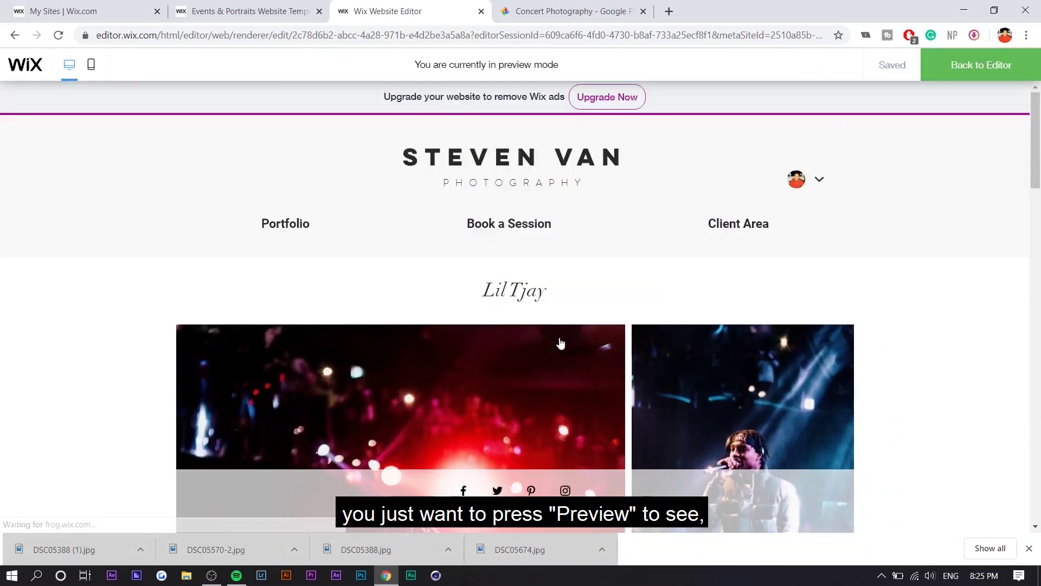
click(1017, 68)
click(1016, 71)
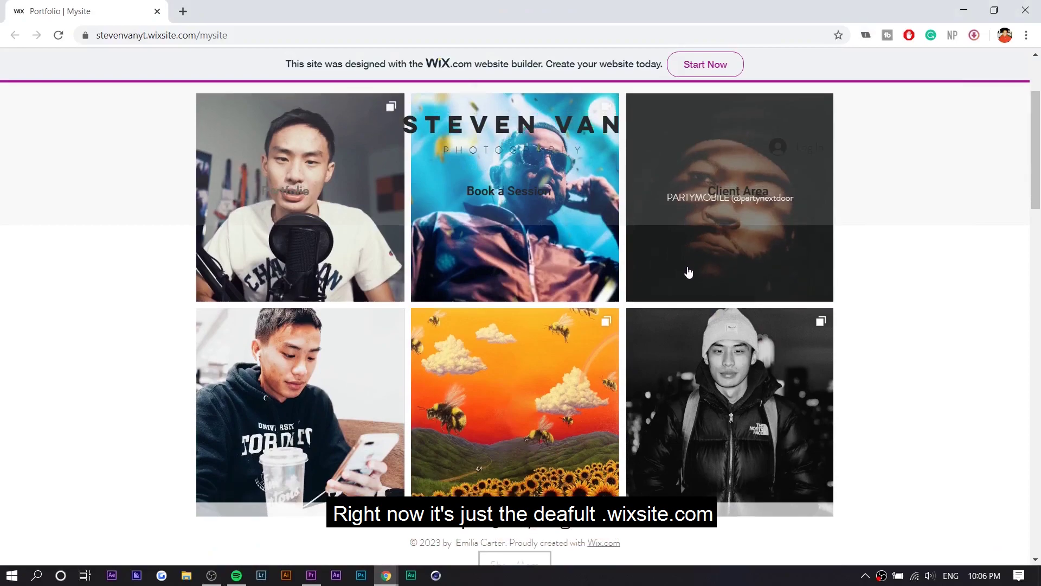
scroll(686, 272, down, 6)
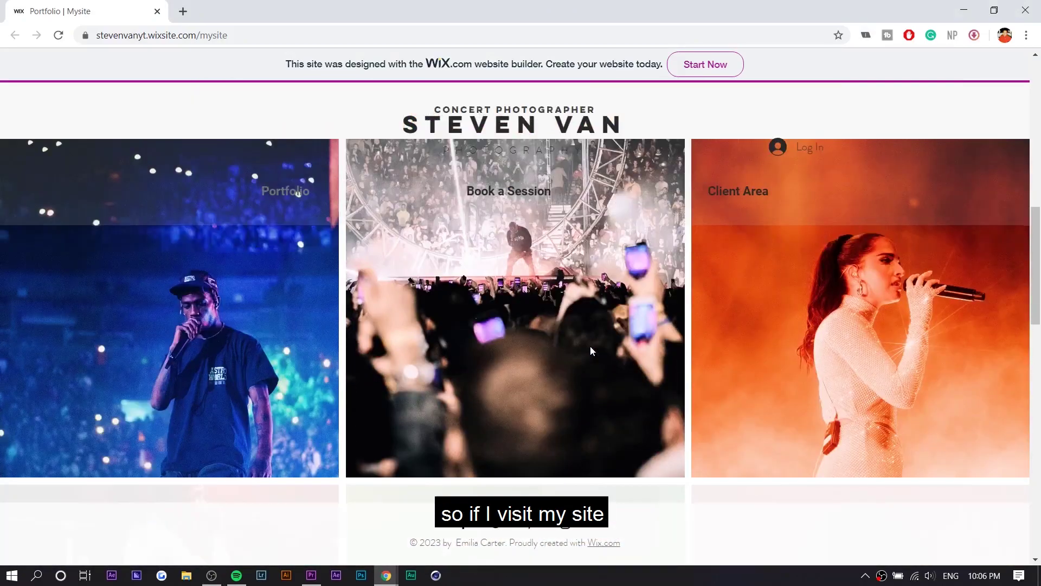
- On the live site, visit the Travis Scott and then the Lil Tjay gallery pages
scroll(590, 346, down, 10)
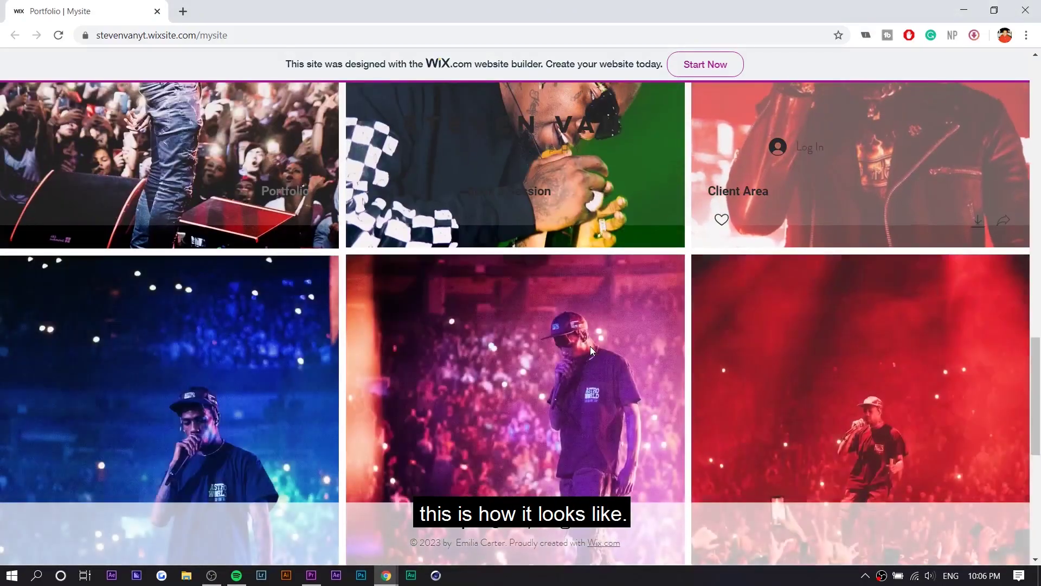
click(590, 346)
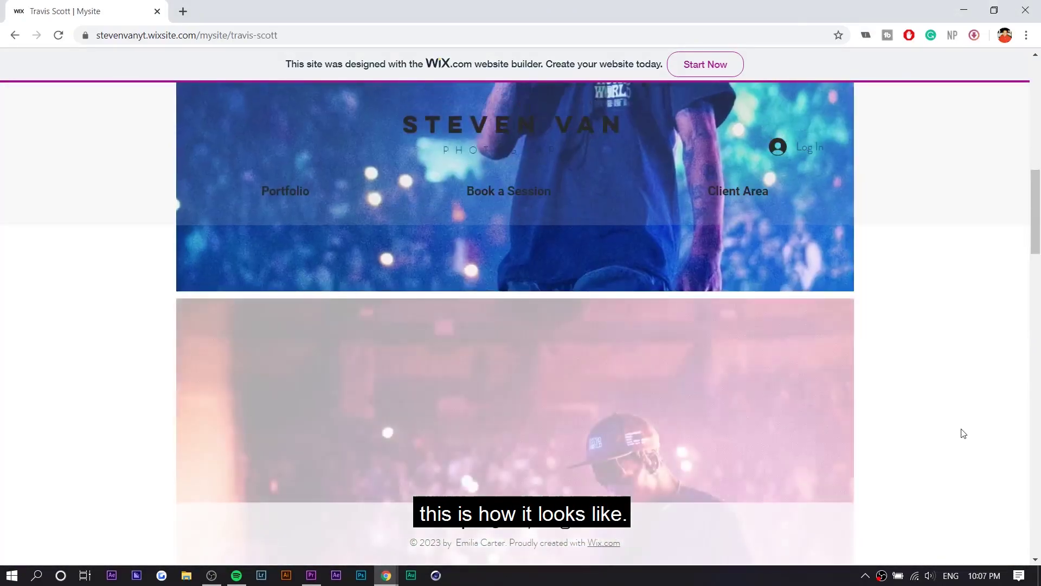
mouse_move(313, 190)
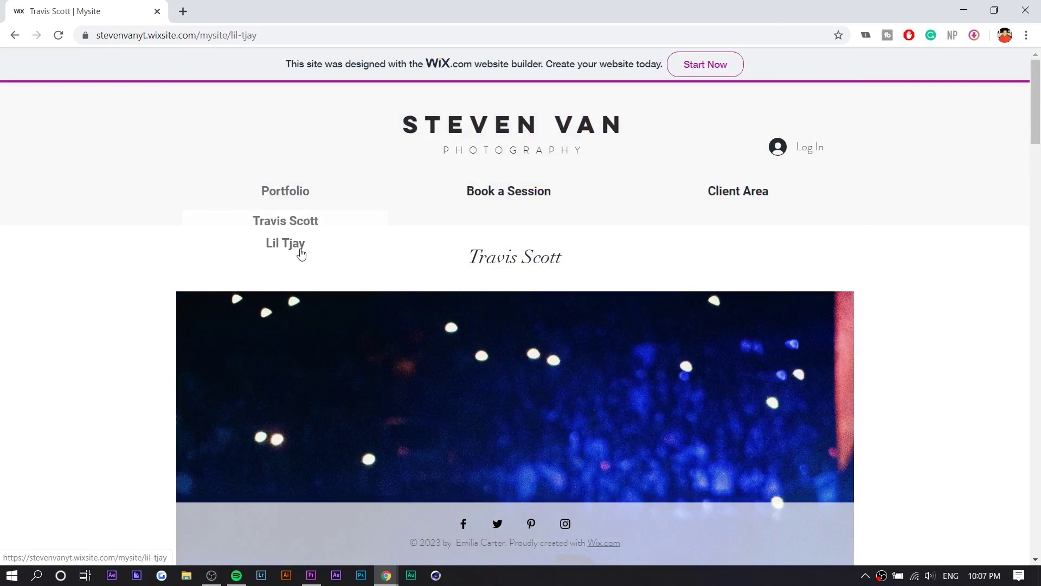
click(301, 253)
- Enlarge a gallery photo and advance three photos, reaching DSC04440.jpg
click(604, 370)
click(689, 319)
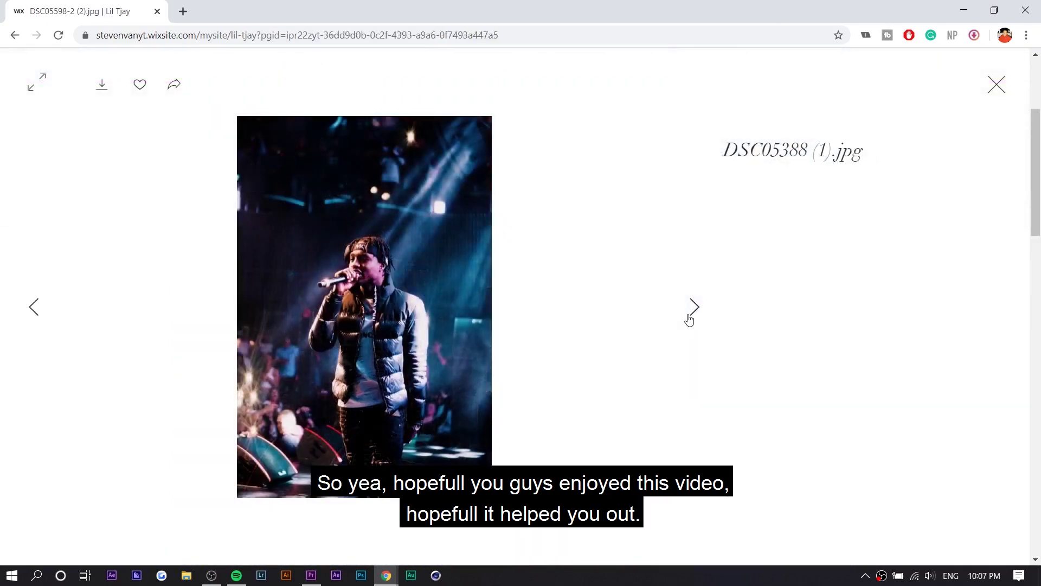
click(689, 319)
click(689, 319)
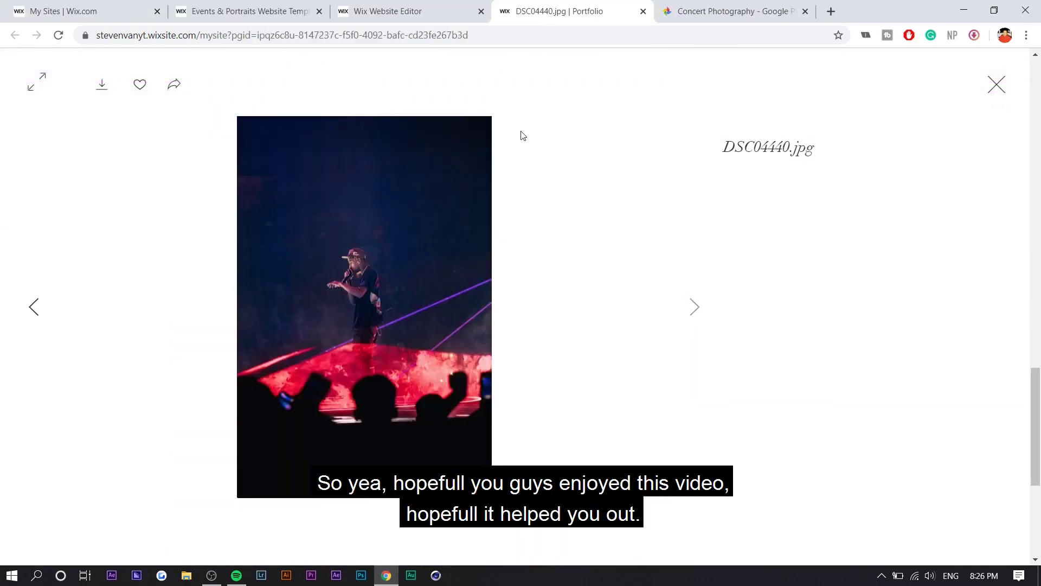